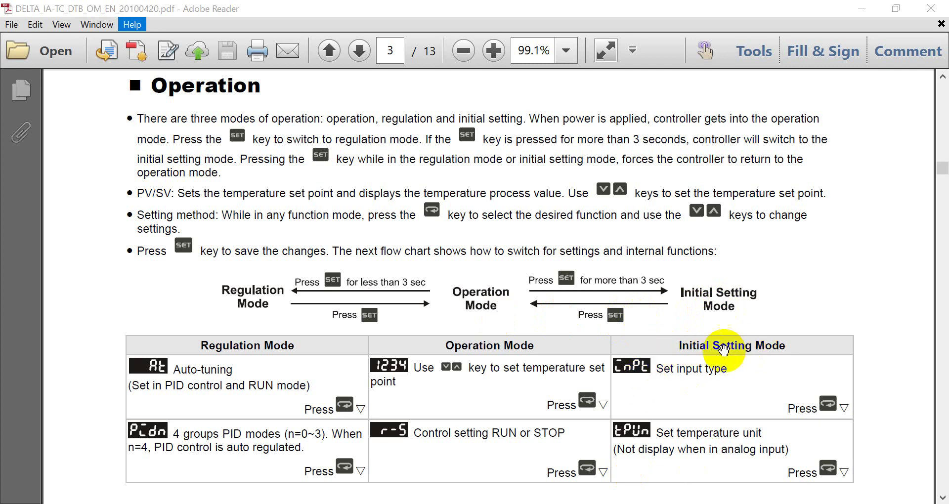
- Look up the input temperature sensor types, register values and ranges in the table above the Operation section of the manual
{"action": "double_click", "coordinate": [639, 366]}
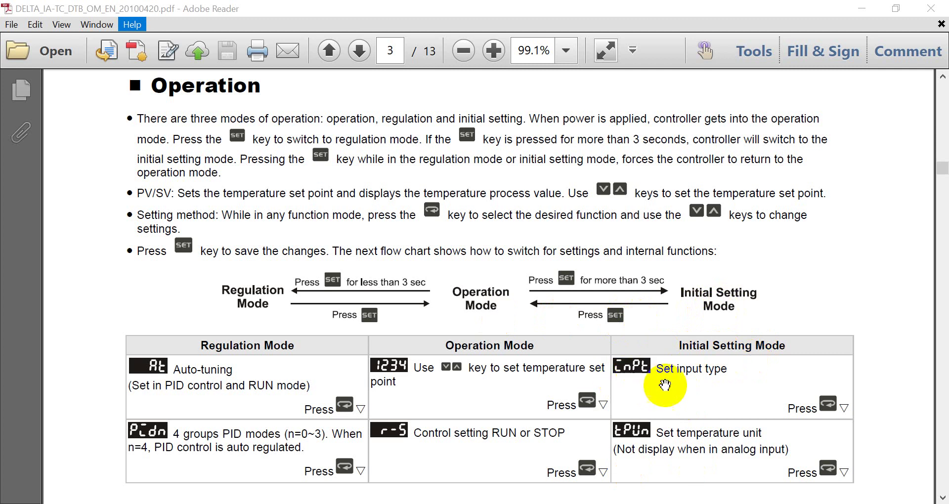
{"action": "left_click", "coordinate": [775, 400]}
{"action": "scroll", "coordinate": [766, 386], "scroll_direction": "up", "scroll_amount": 10}
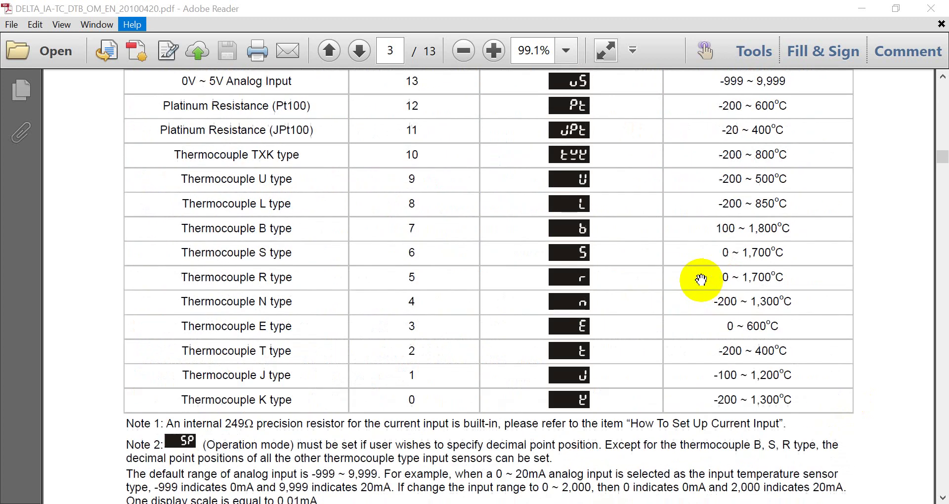
{"action": "scroll", "coordinate": [694, 273], "scroll_direction": "up", "scroll_amount": 5}
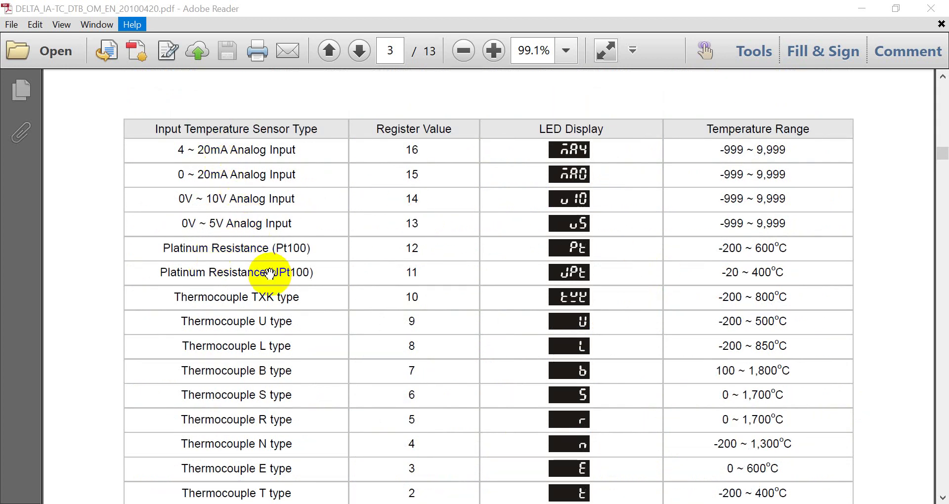
{"action": "scroll", "coordinate": [249, 276], "scroll_direction": "down", "scroll_amount": 3}
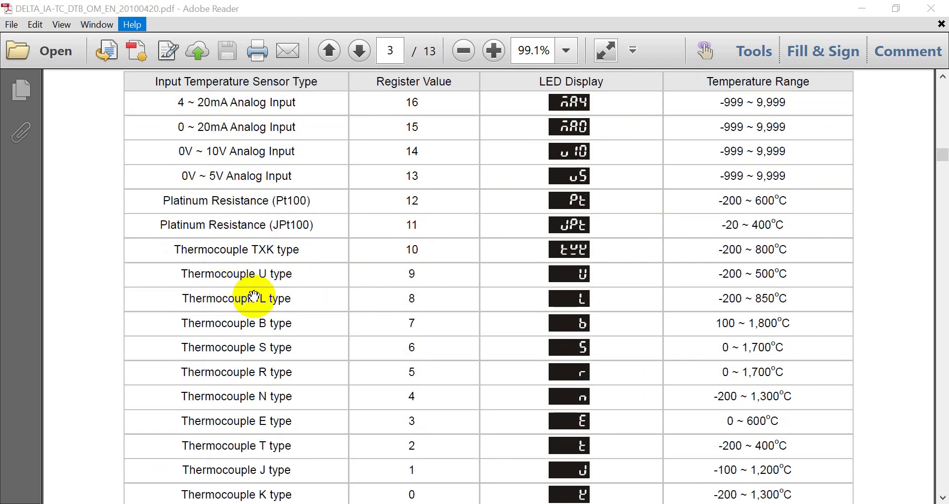
{"action": "scroll", "coordinate": [254, 297], "scroll_direction": "down", "scroll_amount": 3}
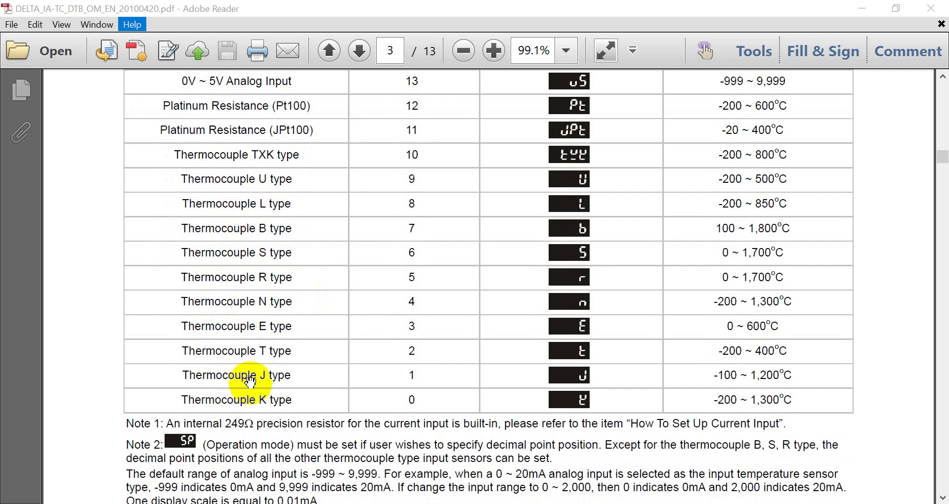
{"action": "scroll", "coordinate": [383, 373], "scroll_direction": "down", "scroll_amount": 1}
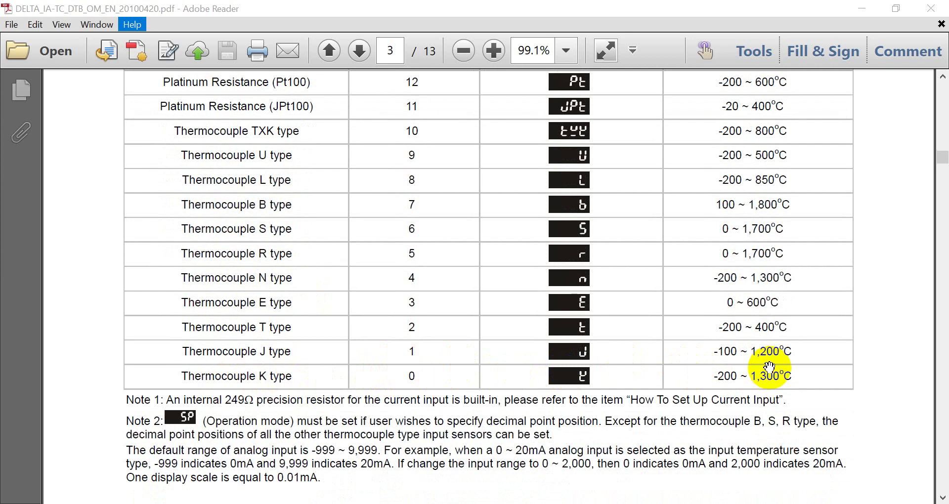
{"action": "scroll", "coordinate": [632, 375], "scroll_direction": "down", "scroll_amount": 6}
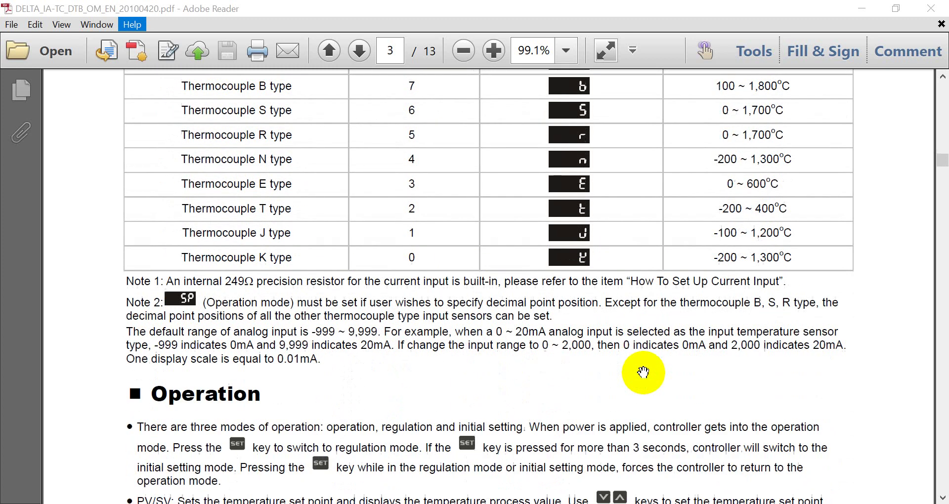
{"action": "scroll", "coordinate": [631, 375], "scroll_direction": "down", "scroll_amount": 15}
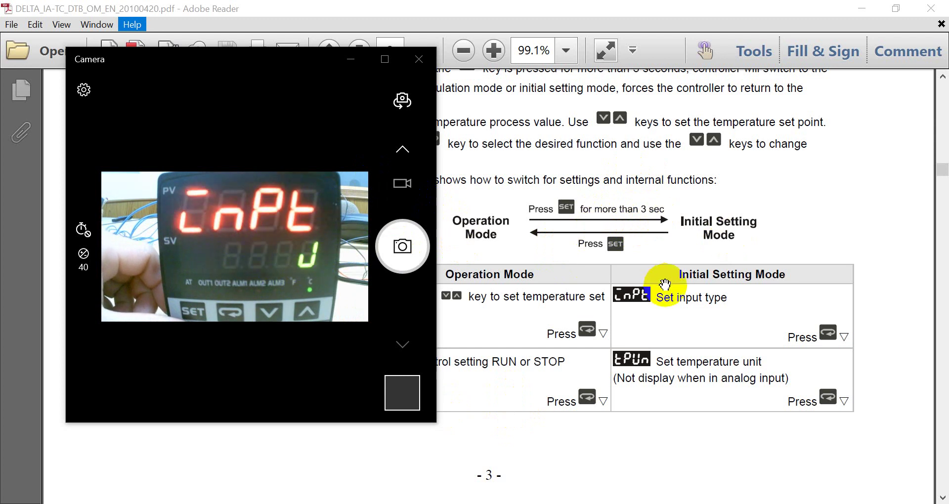
- Follow the Initial Setting Mode column of the manual from the temperature unit setting to the communication write function
{"action": "left_click_drag", "start_coordinate": [675, 363], "coordinate": [661, 352]}
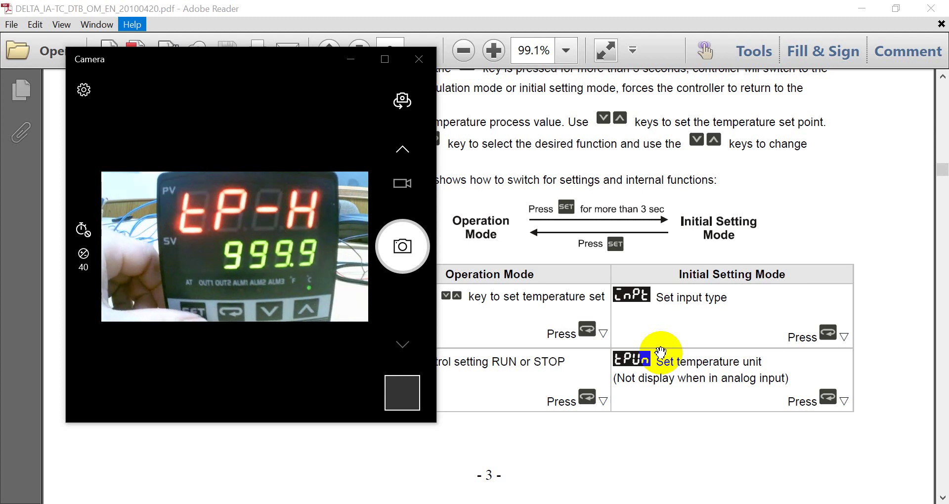
{"action": "scroll", "coordinate": [711, 351], "scroll_direction": "down", "scroll_amount": 10}
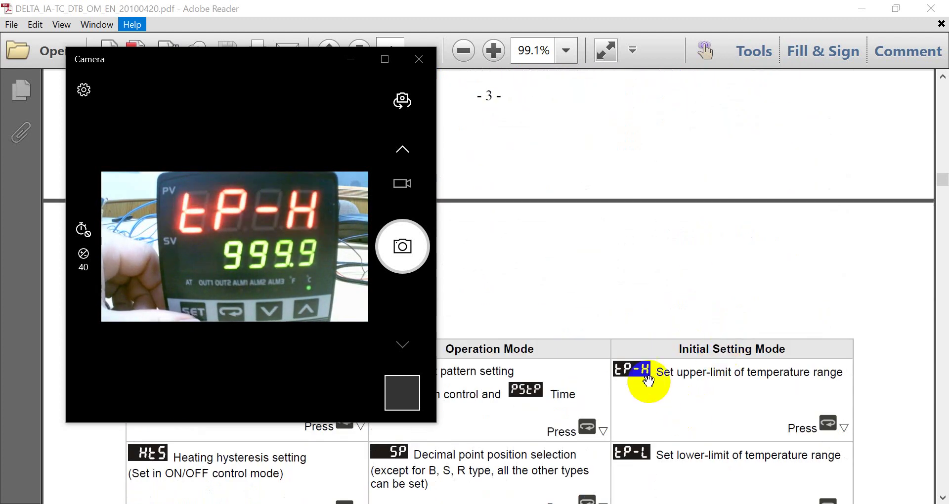
{"action": "scroll", "coordinate": [702, 397], "scroll_direction": "down", "scroll_amount": 4}
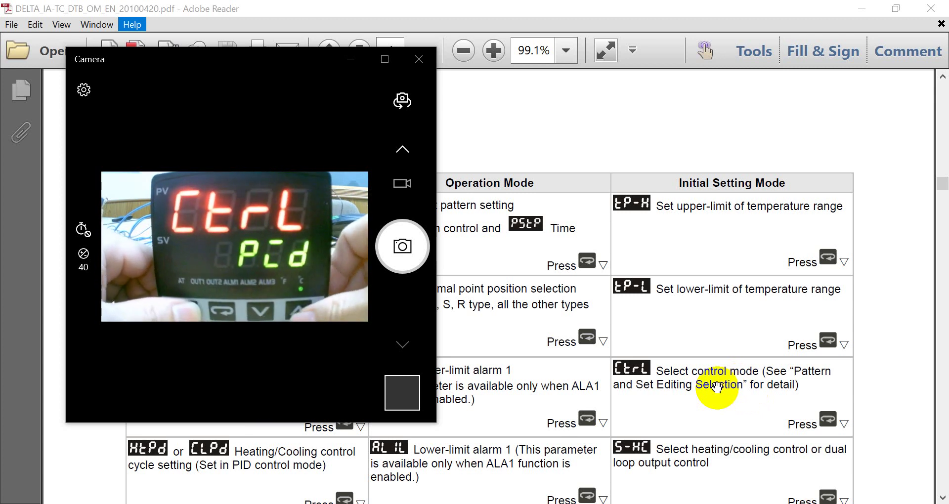
{"action": "scroll", "coordinate": [770, 381], "scroll_direction": "down", "scroll_amount": 3}
{"action": "scroll", "coordinate": [769, 380], "scroll_direction": "down", "scroll_amount": 7}
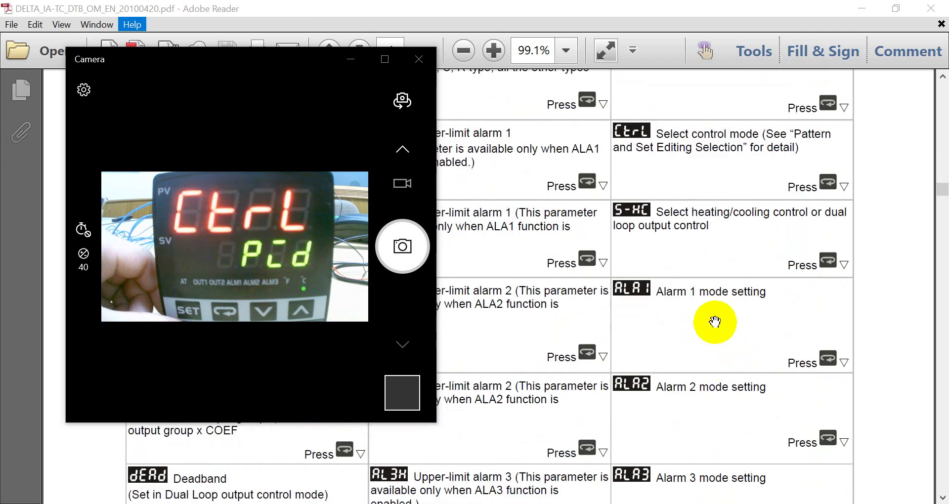
{"action": "scroll", "coordinate": [691, 332], "scroll_direction": "down", "scroll_amount": 2}
{"action": "left_click_drag", "start_coordinate": [615, 258], "coordinate": [650, 259]}
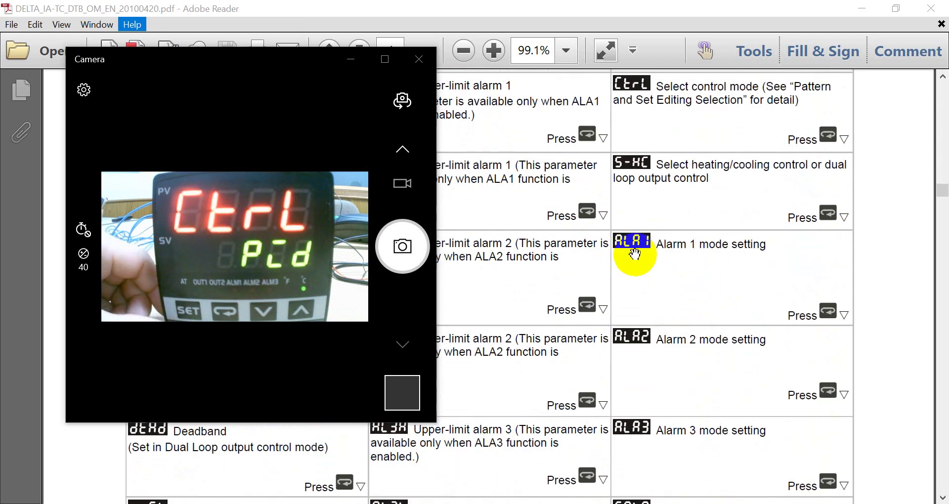
{"action": "scroll", "coordinate": [695, 271], "scroll_direction": "down", "scroll_amount": 8}
{"action": "scroll", "coordinate": [698, 290], "scroll_direction": "down", "scroll_amount": 2}
{"action": "left_click_drag", "start_coordinate": [672, 356], "coordinate": [638, 365]}
{"action": "left_click", "coordinate": [699, 377]}
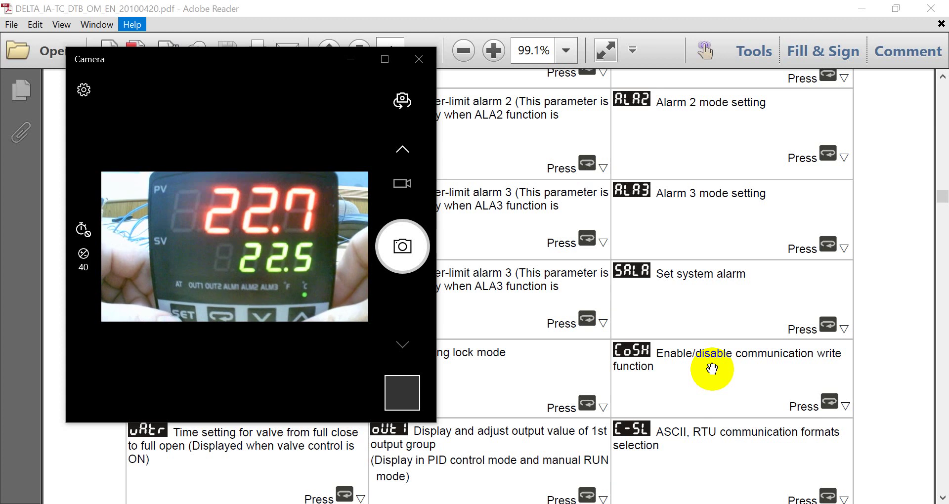
- Minimize the Camera window and examine the Regulation Mode column of the mode table on page 3
{"action": "scroll", "coordinate": [711, 368], "scroll_direction": "up", "scroll_amount": 10}
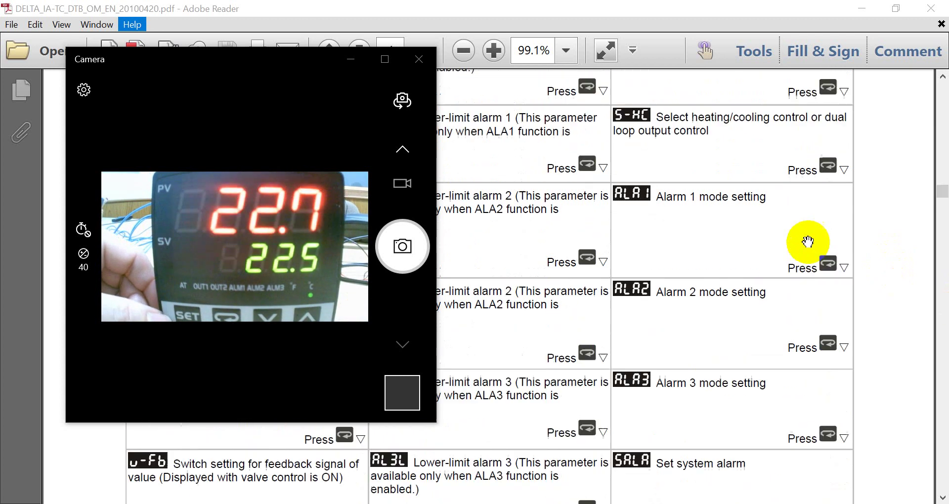
{"action": "scroll", "coordinate": [534, 143], "scroll_direction": "up", "scroll_amount": 10}
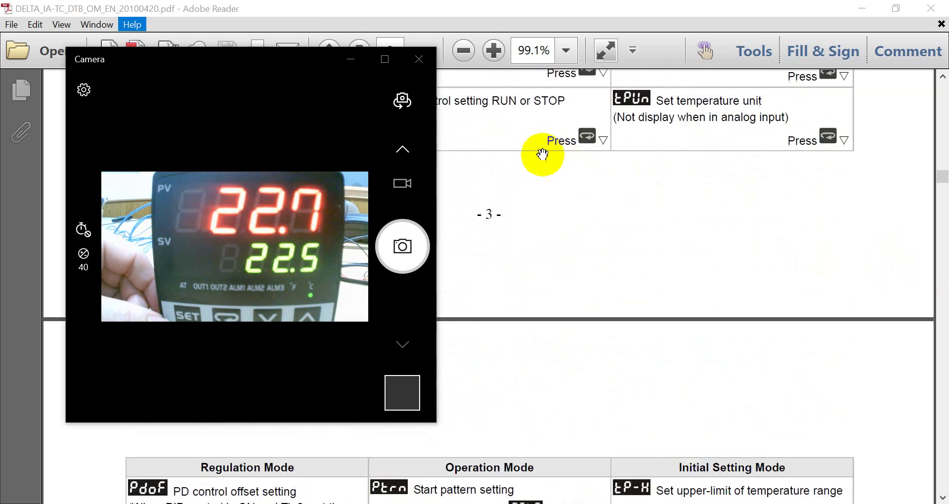
{"action": "left_click", "coordinate": [339, 98]}
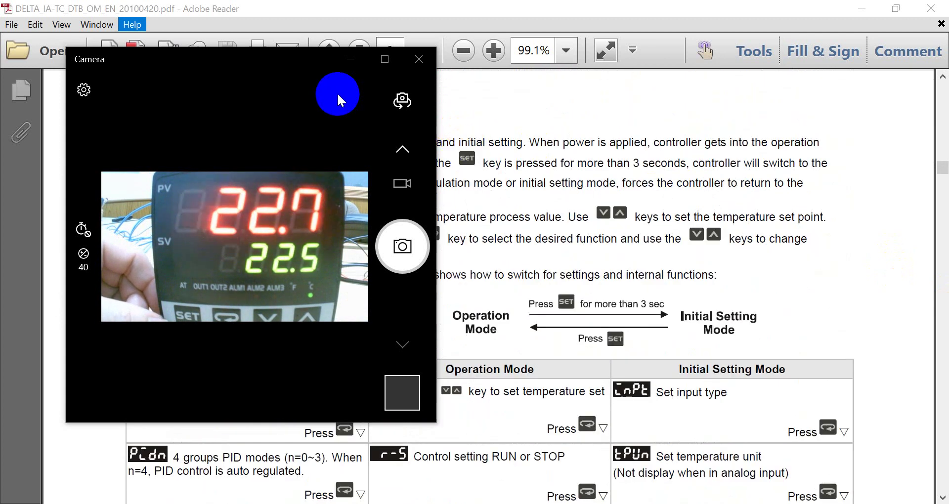
{"action": "left_click", "coordinate": [348, 59]}
{"action": "scroll", "coordinate": [474, 277], "scroll_direction": "down", "scroll_amount": 2}
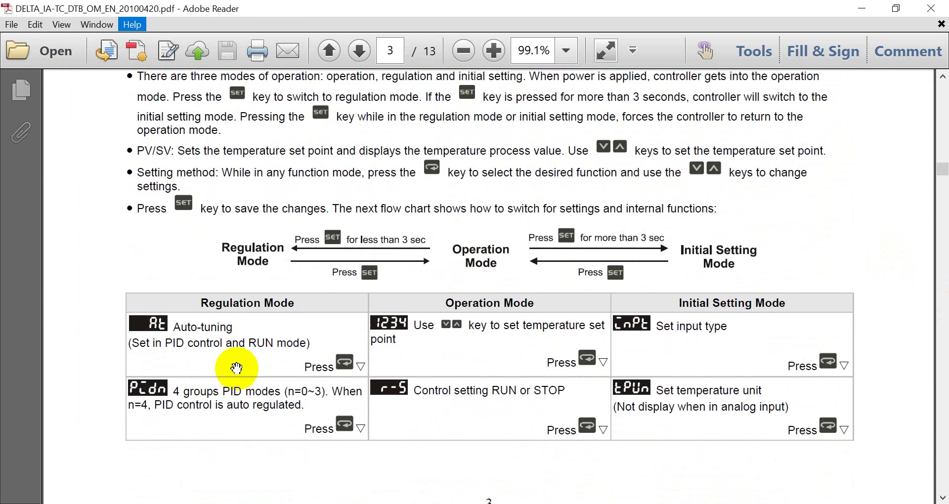
{"action": "scroll", "coordinate": [213, 326], "scroll_direction": "down", "scroll_amount": 4}
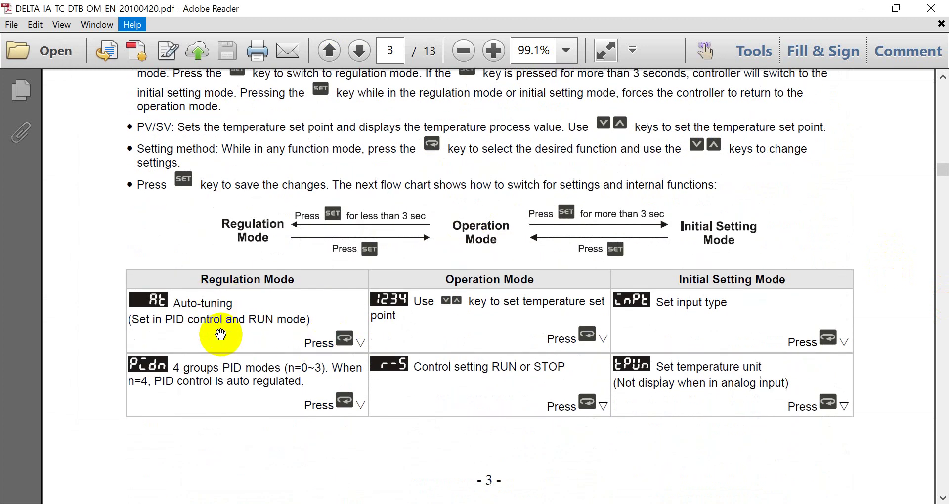
{"action": "scroll", "coordinate": [190, 298], "scroll_direction": "down", "scroll_amount": 6}
{"action": "scroll", "coordinate": [228, 309], "scroll_direction": "up", "scroll_amount": 5}
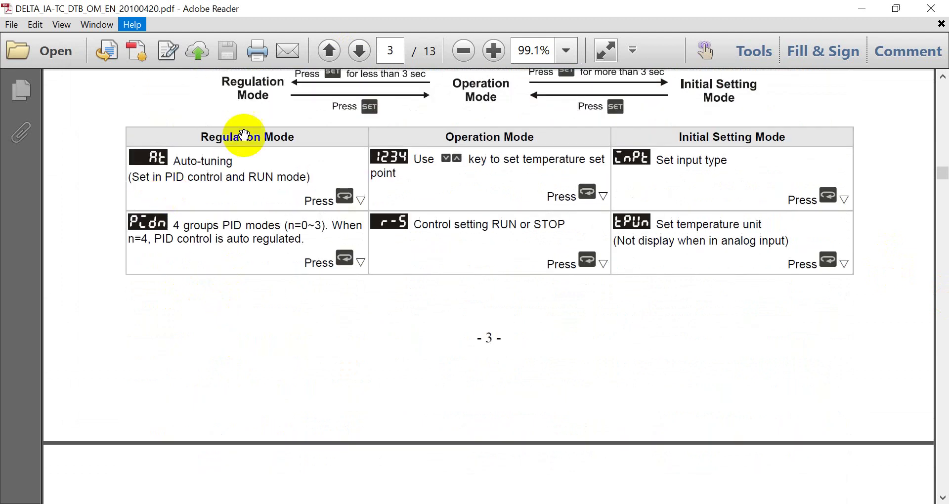
- Review the Operation Mode column from the temperature set point and RUN/STOP settings to the alarm limits on page 4
{"action": "scroll", "coordinate": [232, 130], "scroll_direction": "up", "scroll_amount": 2}
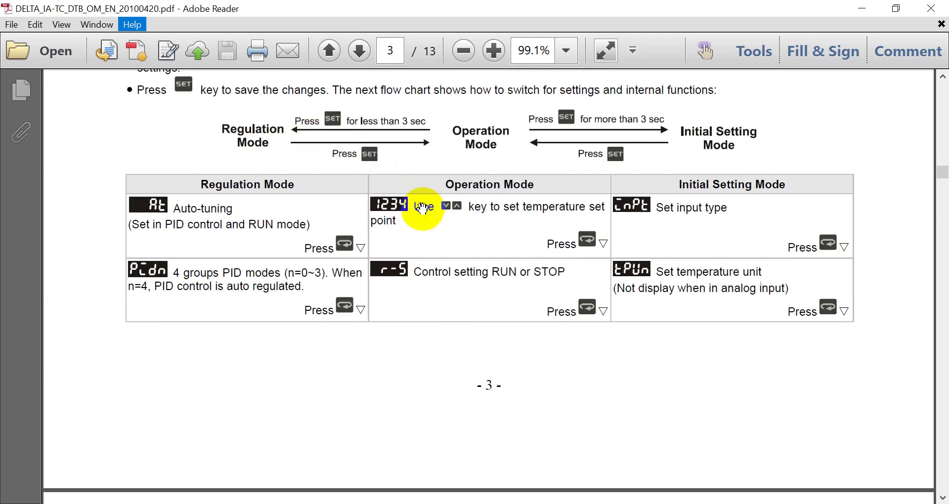
{"action": "left_click", "coordinate": [387, 212]}
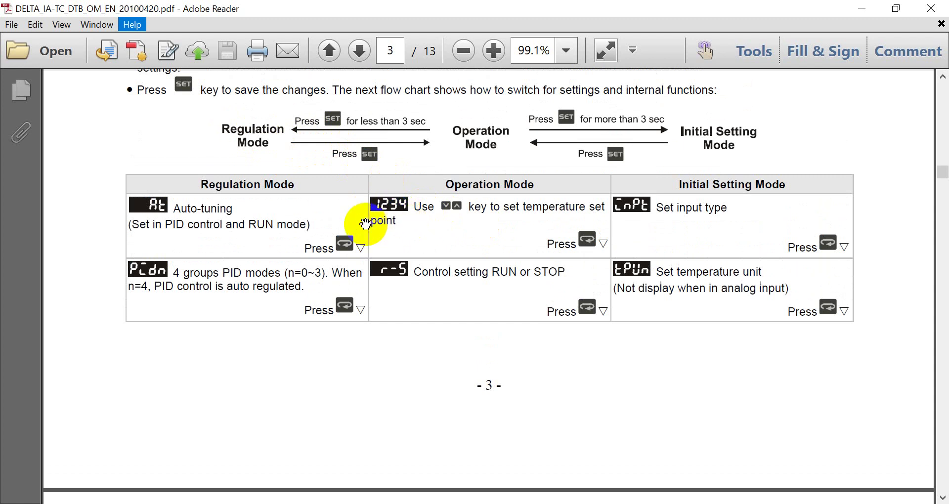
{"action": "left_click", "coordinate": [387, 227]}
{"action": "scroll", "coordinate": [445, 278], "scroll_direction": "down", "scroll_amount": 1}
{"action": "left_click", "coordinate": [391, 253]}
{"action": "left_click", "coordinate": [430, 256]}
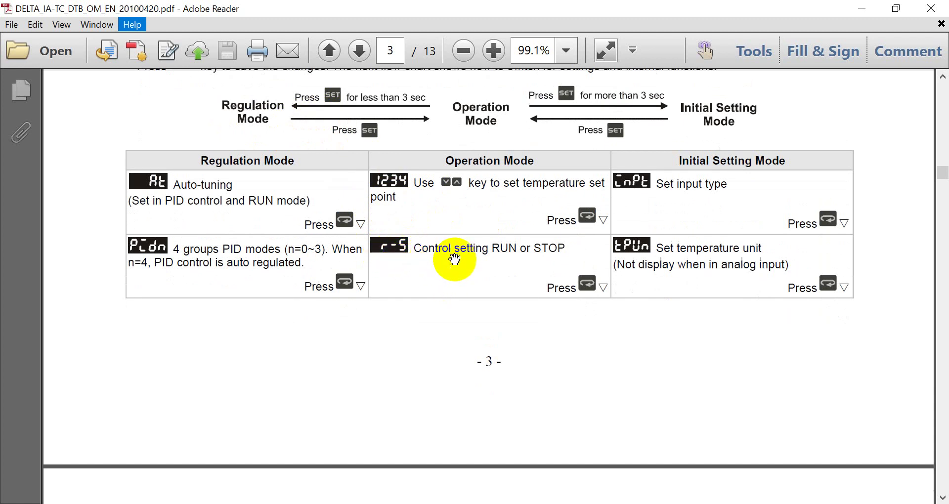
{"action": "scroll", "coordinate": [449, 258], "scroll_direction": "down", "scroll_amount": 12}
{"action": "scroll", "coordinate": [504, 265], "scroll_direction": "down", "scroll_amount": 6}
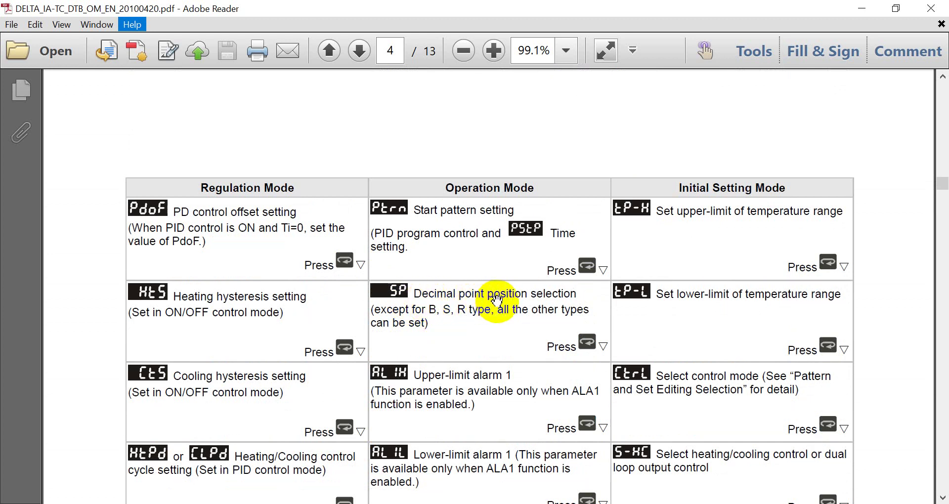
{"action": "scroll", "coordinate": [496, 299], "scroll_direction": "down", "scroll_amount": 1}
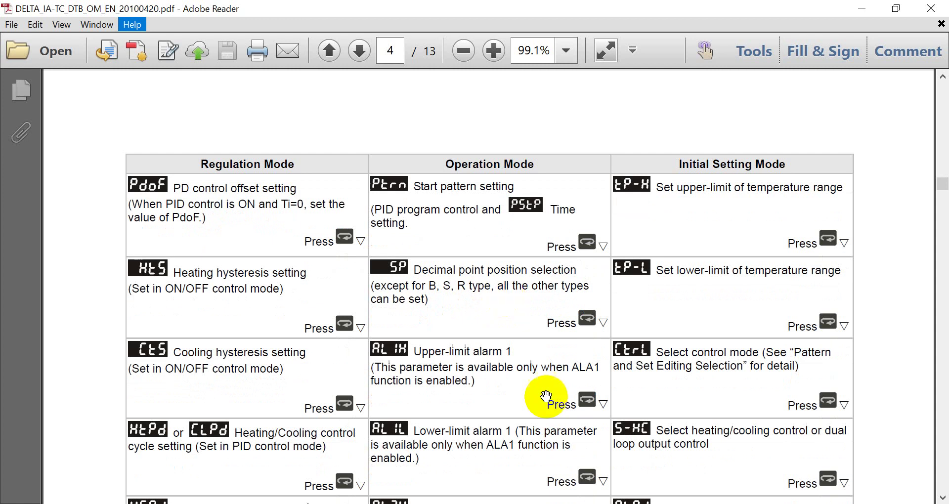
{"action": "scroll", "coordinate": [414, 486], "scroll_direction": "down", "scroll_amount": 1}
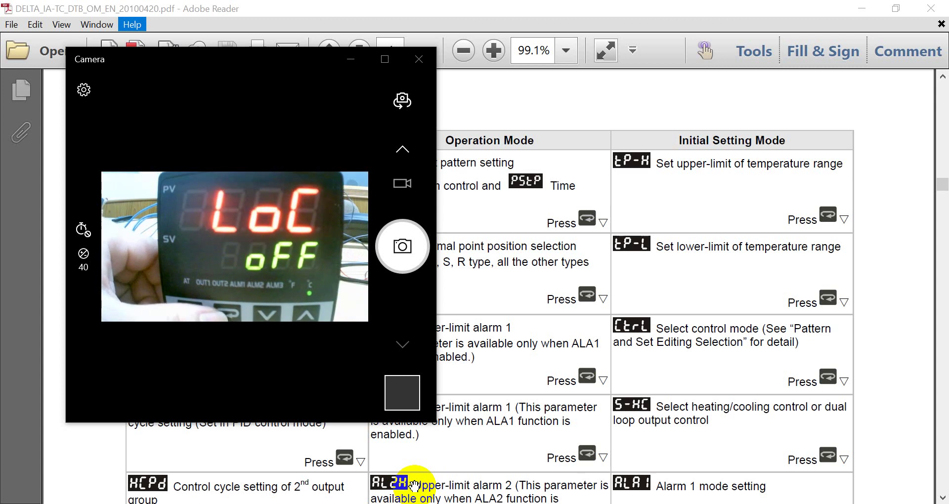
- Minimize the Camera window and read on in the manual to the settings lock and Alarm Outputs descriptions on page 6
{"action": "left_click", "coordinate": [414, 486]}
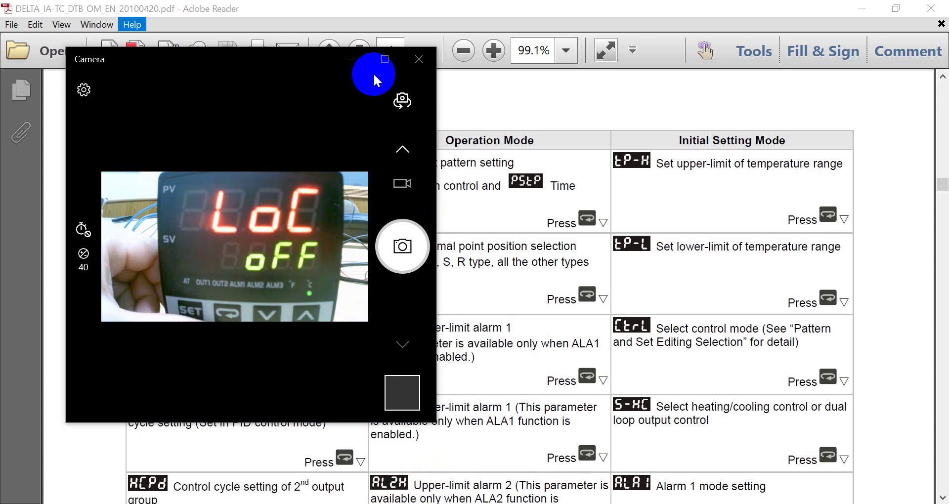
{"action": "left_click", "coordinate": [350, 60]}
{"action": "scroll", "coordinate": [556, 381], "scroll_direction": "down", "scroll_amount": 10}
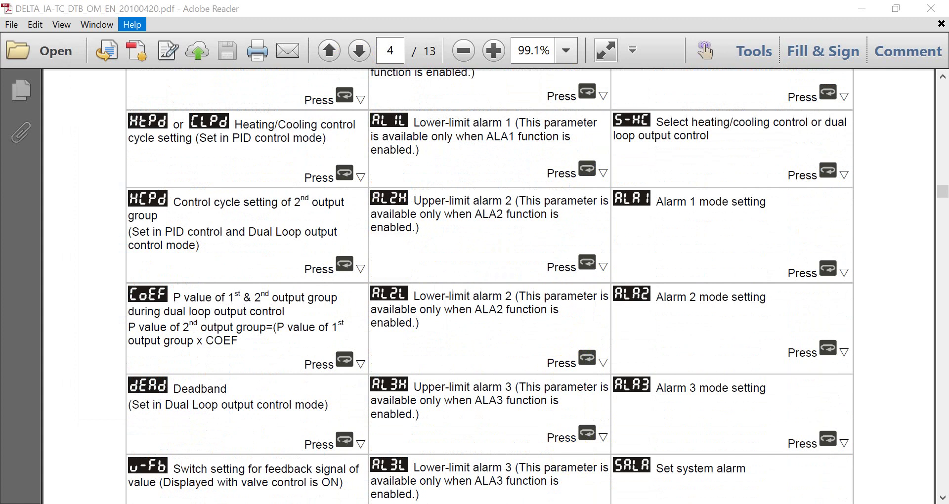
{"action": "scroll", "coordinate": [561, 402], "scroll_direction": "down", "scroll_amount": 20}
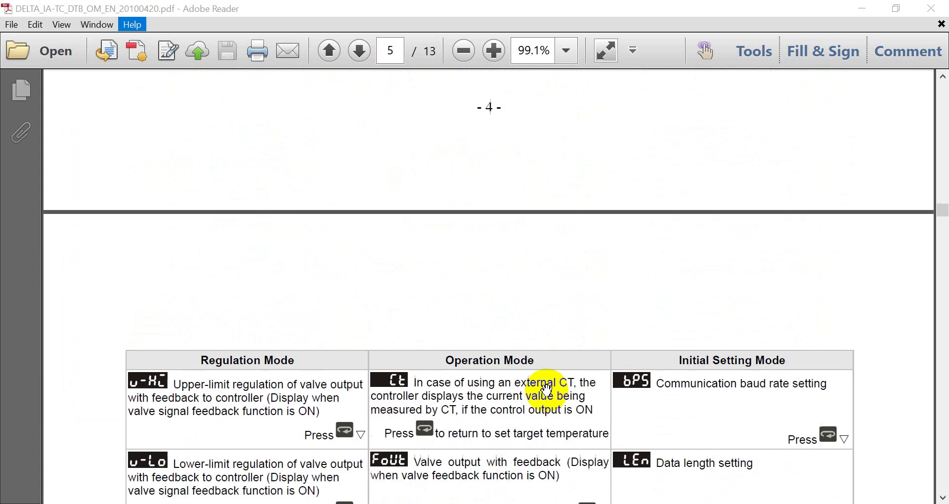
{"action": "scroll", "coordinate": [546, 390], "scroll_direction": "down", "scroll_amount": 15}
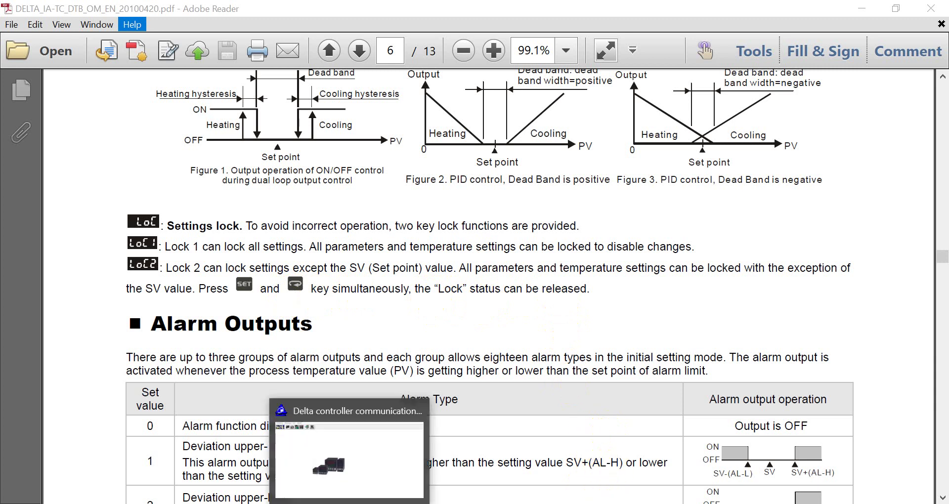
- Switch to the Delta Controller Communication Program, check the Bit Length options in the detection dialog and close that dialog
{"action": "left_click", "coordinate": [349, 503]}
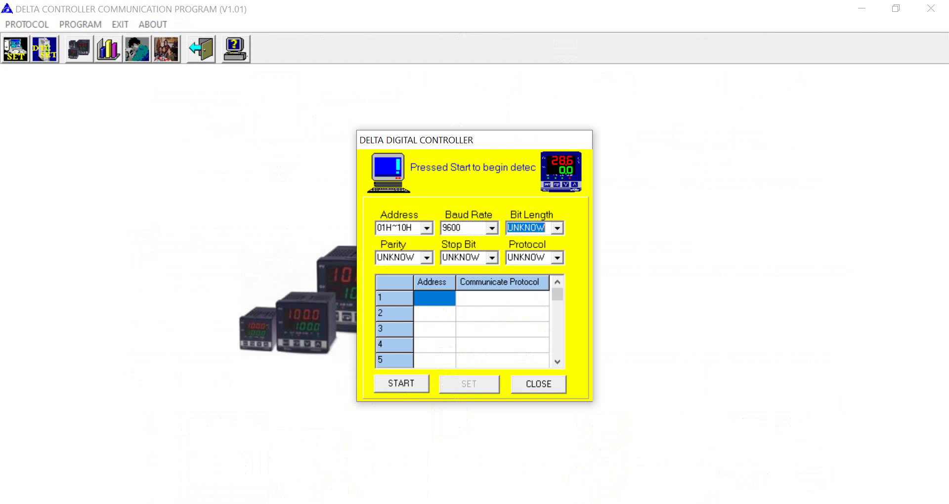
{"action": "key", "text": "alt+Tab"}
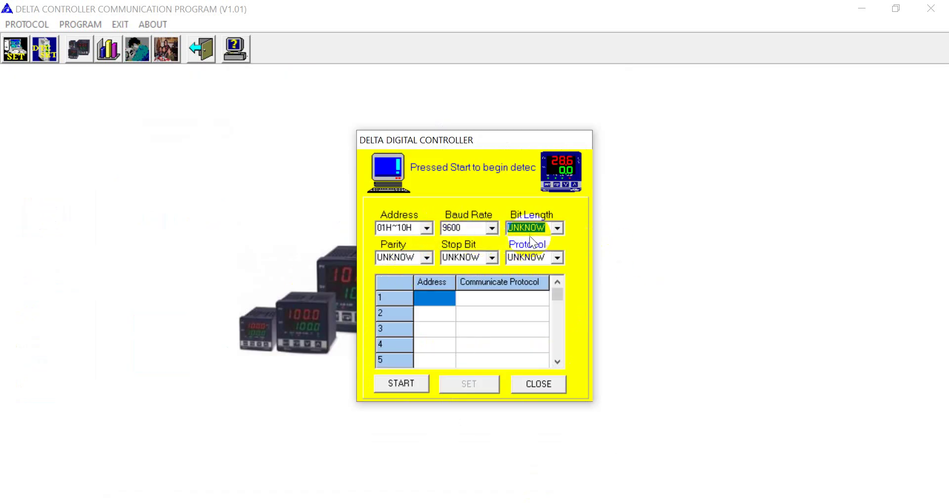
{"action": "left_click", "coordinate": [556, 228]}
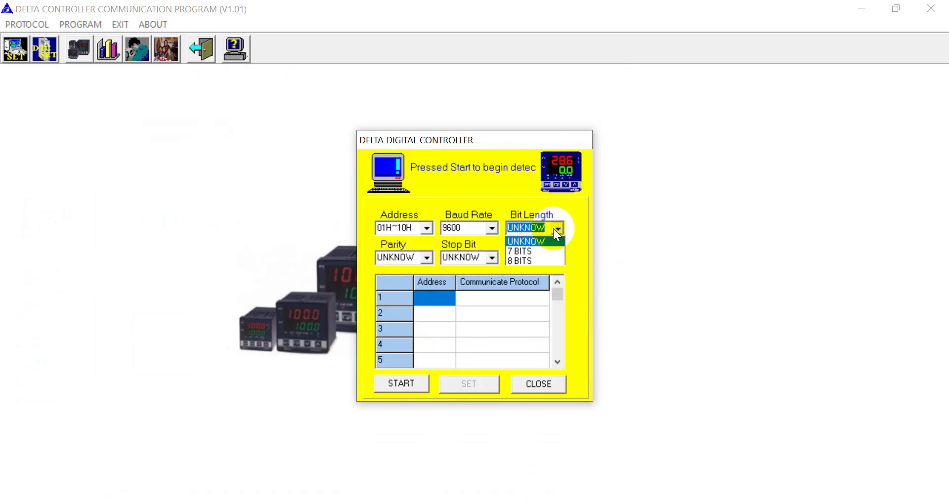
{"action": "left_click", "coordinate": [551, 380]}
{"action": "left_click", "coordinate": [550, 385]}
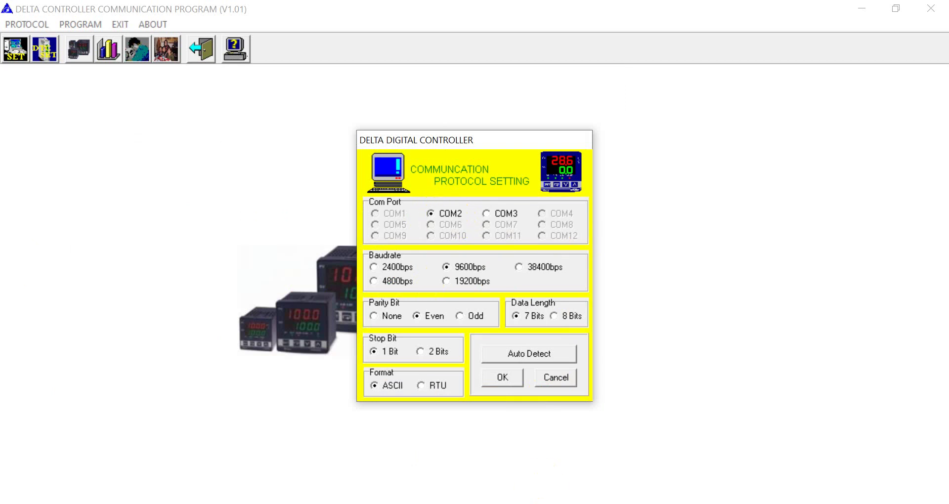
- Check in Device Manager which COM port the Silicon Labs CP210x USB to UART Bridge uses, and return to the protocol settings
{"action": "key", "text": "alt+Tab"}
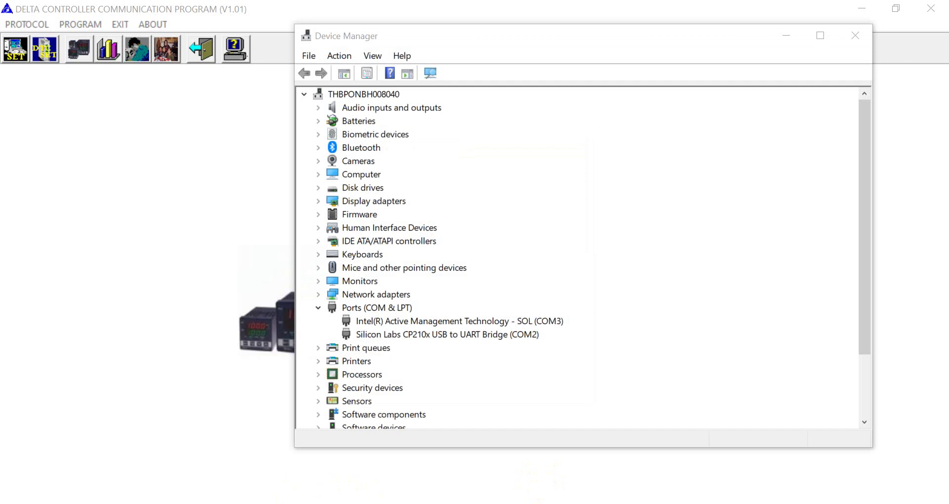
{"action": "left_click", "coordinate": [784, 36]}
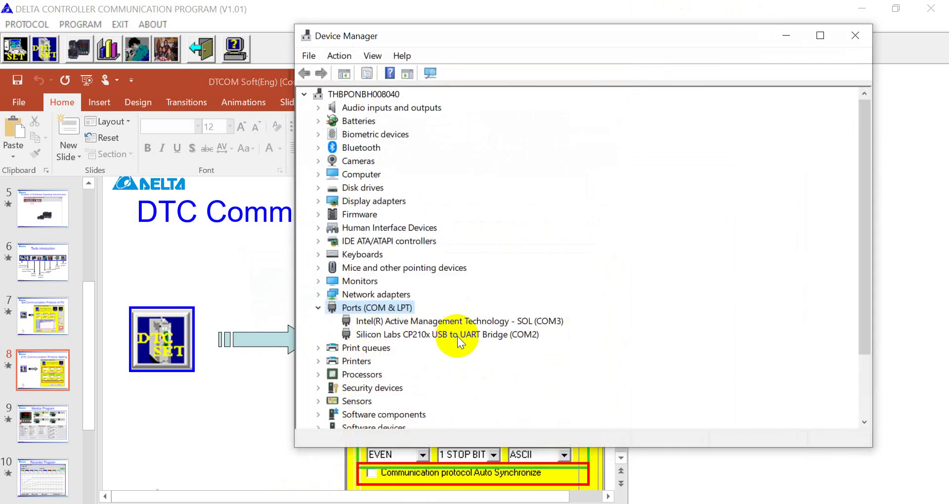
{"action": "left_click", "coordinate": [458, 336]}
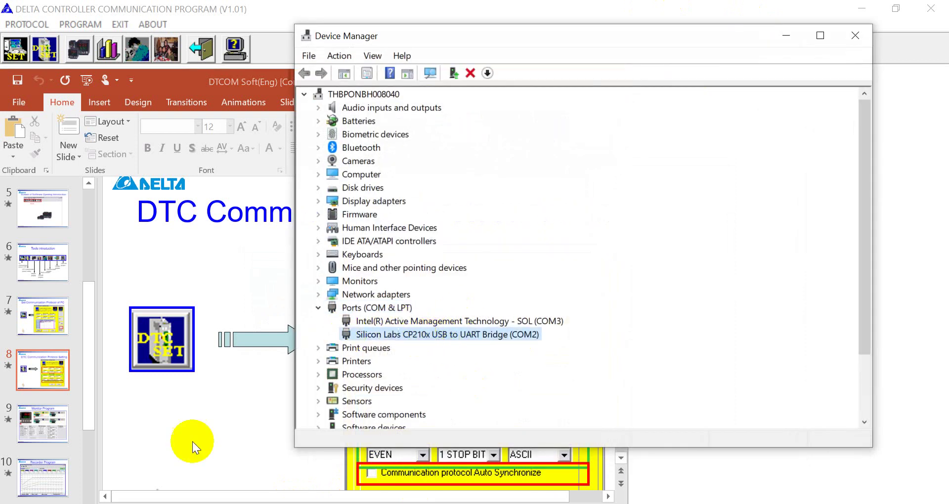
{"action": "left_click", "coordinate": [188, 460]}
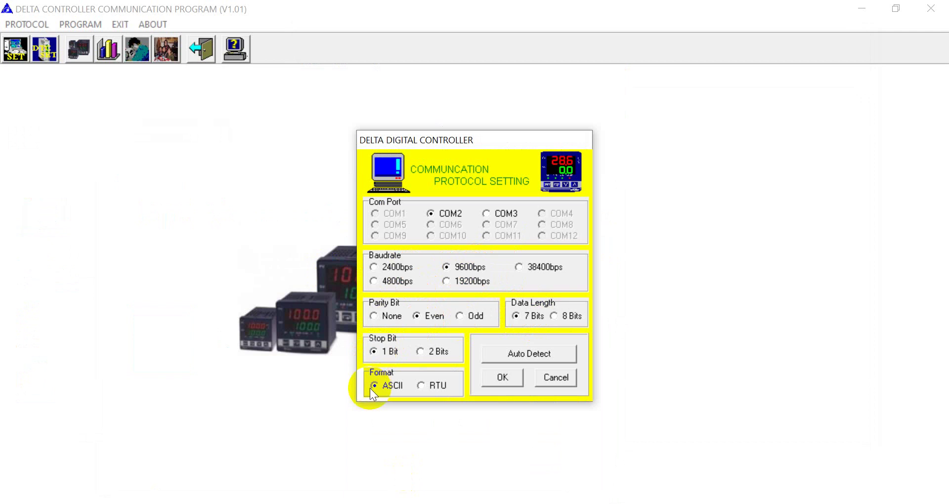
- Open automatic protocol detection and set the address range to 01H~10H and the bit length to 7 BITS
{"action": "left_click", "coordinate": [534, 353]}
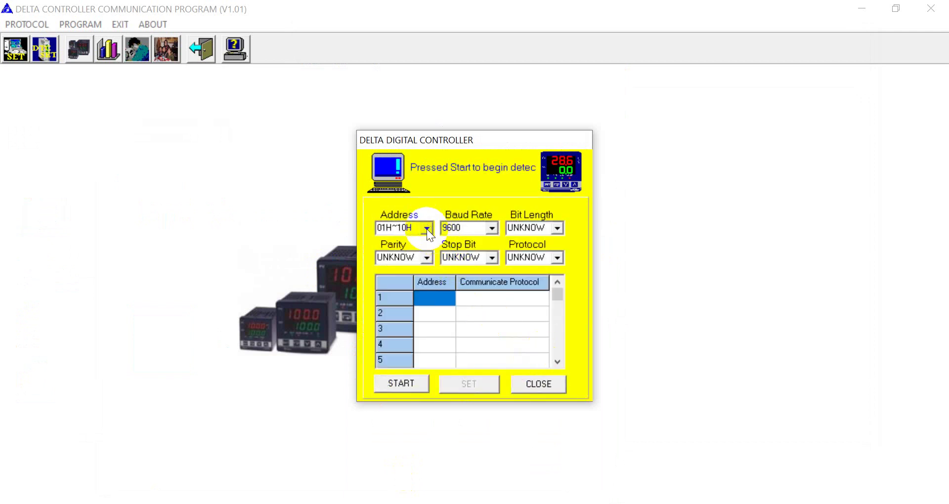
{"action": "left_click", "coordinate": [426, 229]}
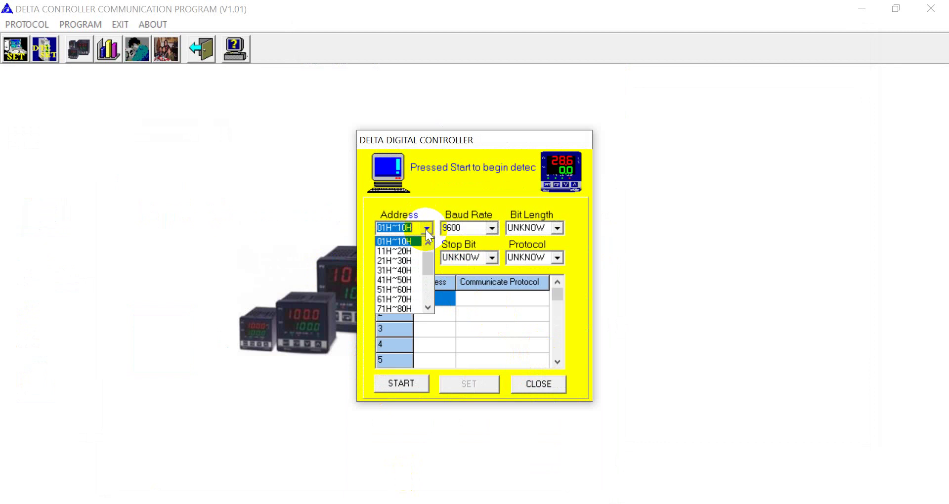
{"action": "left_click", "coordinate": [418, 240]}
{"action": "left_click", "coordinate": [557, 228]}
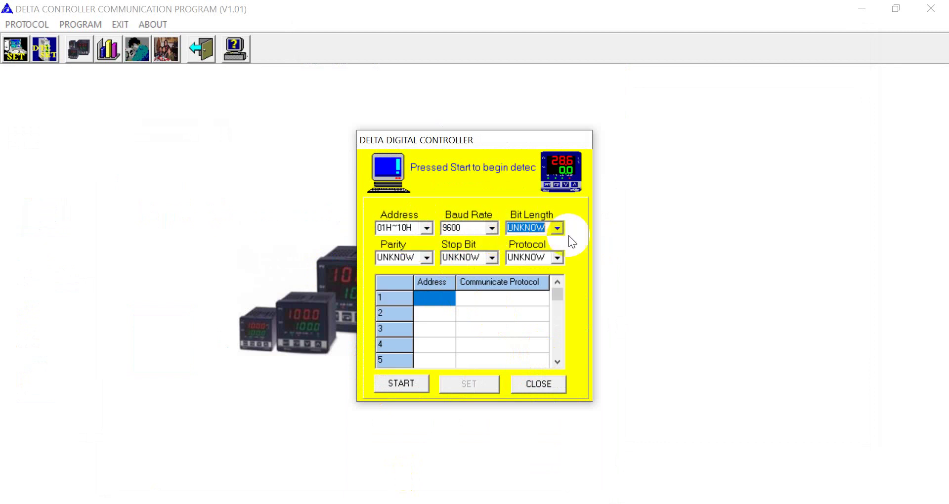
{"action": "left_click", "coordinate": [529, 250]}
- Set parity to EVEN, stop bit to 1 STOP BIT and protocol to ASCII, and start the controller detection
{"action": "left_click", "coordinate": [425, 258]}
{"action": "left_click", "coordinate": [392, 290]}
{"action": "left_click", "coordinate": [489, 259]}
{"action": "left_click", "coordinate": [450, 281]}
{"action": "left_click", "coordinate": [552, 261]}
{"action": "left_click", "coordinate": [527, 281]}
{"action": "left_click", "coordinate": [403, 380]}
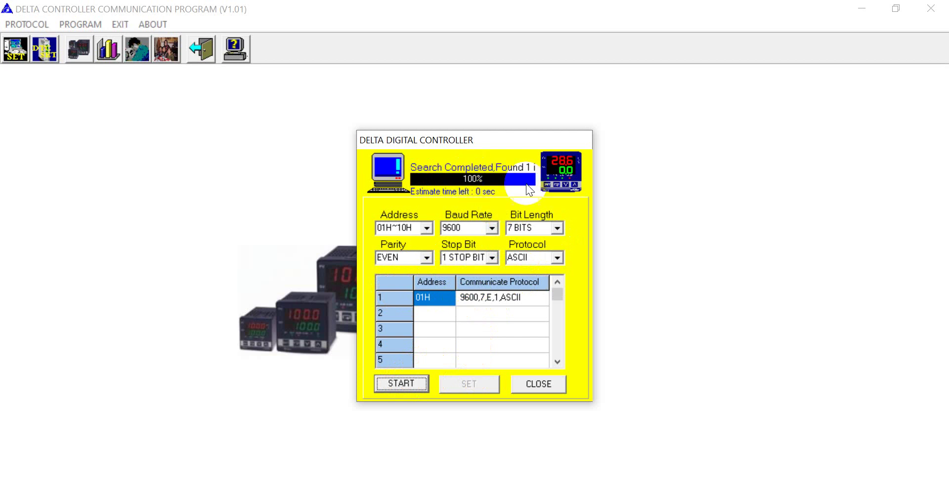
- Apply the detected 9600,7,E,1,ASCII protocol and close the detection and protocol setting dialogs
{"action": "left_click", "coordinate": [474, 302]}
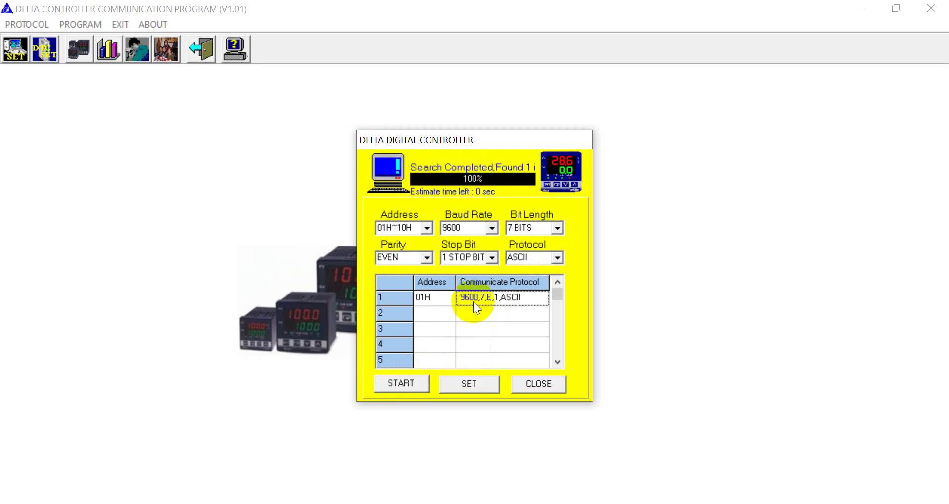
{"action": "left_click", "coordinate": [461, 387]}
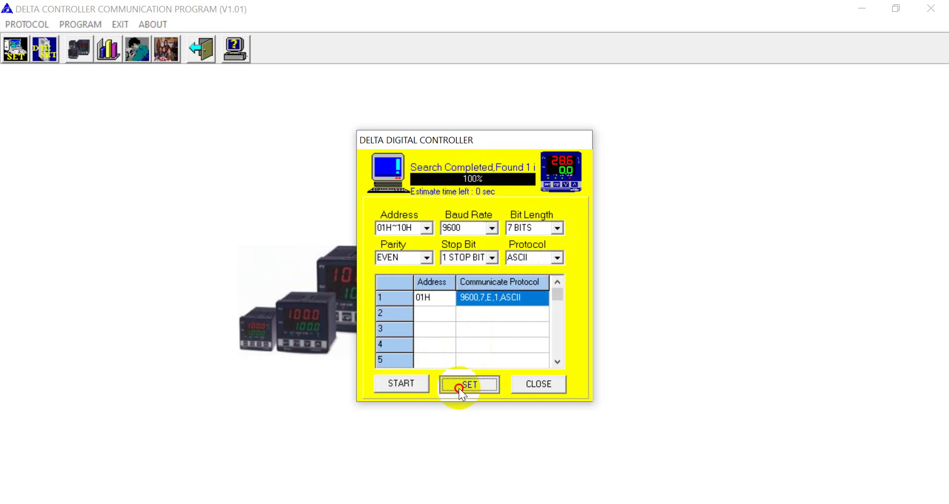
{"action": "left_click", "coordinate": [535, 384]}
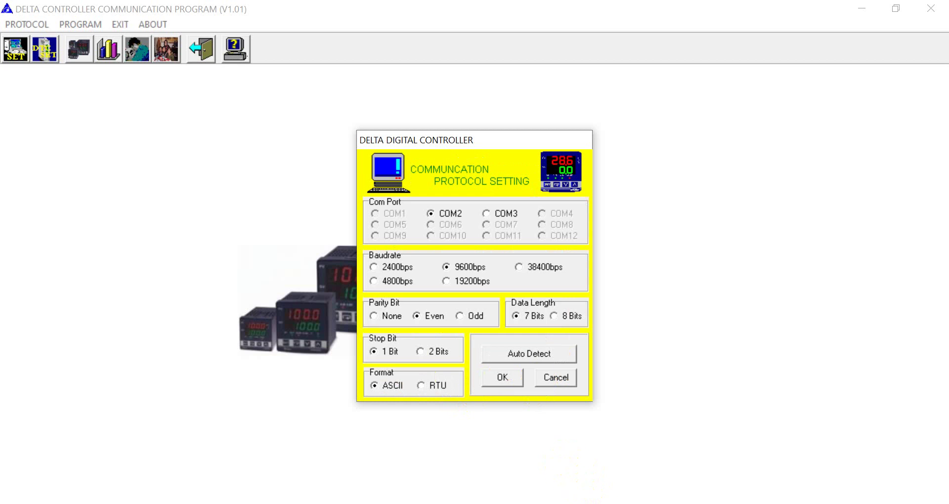
{"action": "left_click", "coordinate": [560, 376]}
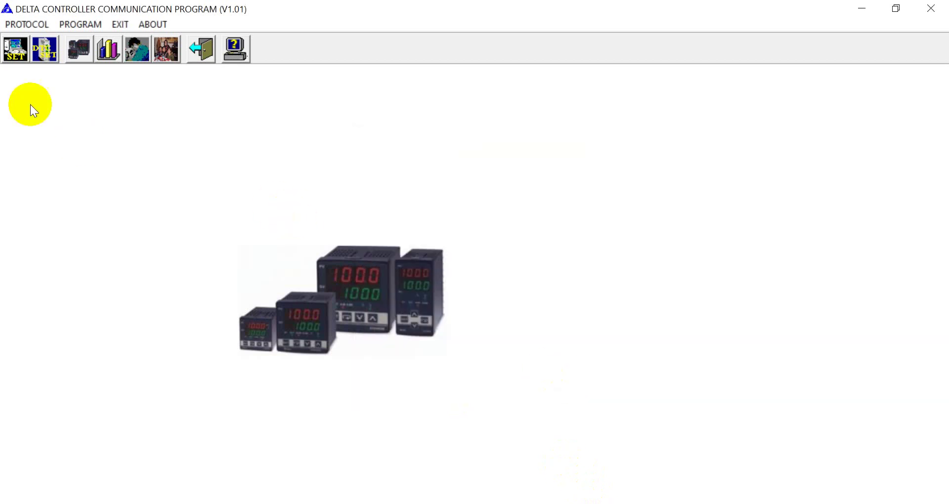
- Write the DTC protocol with address 1, 9600 baud, 7 bits, even parity, 1 stop bit and ASCII, and close the dialog
{"action": "left_click", "coordinate": [52, 51]}
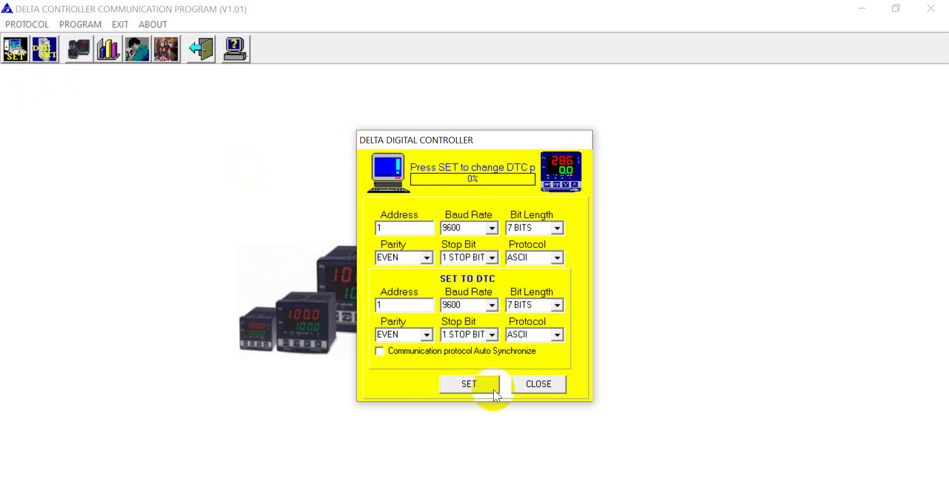
{"action": "left_click", "coordinate": [473, 389]}
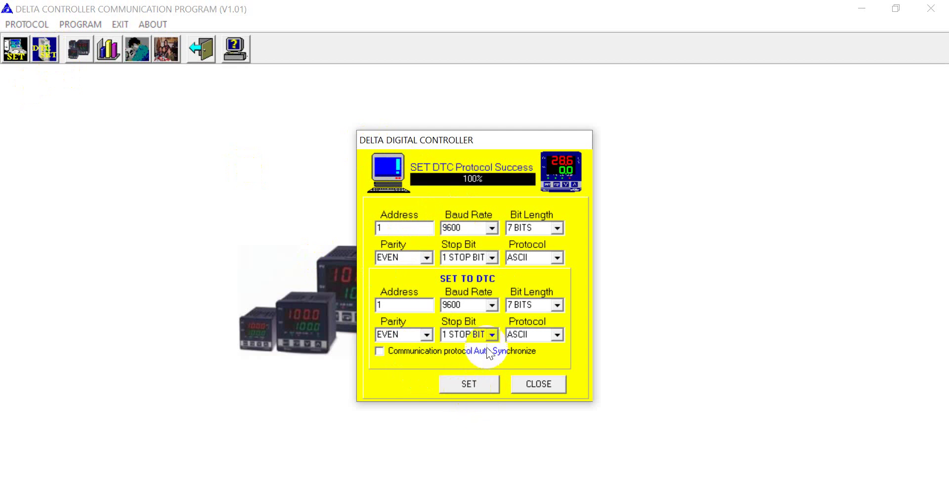
{"action": "left_click", "coordinate": [538, 385]}
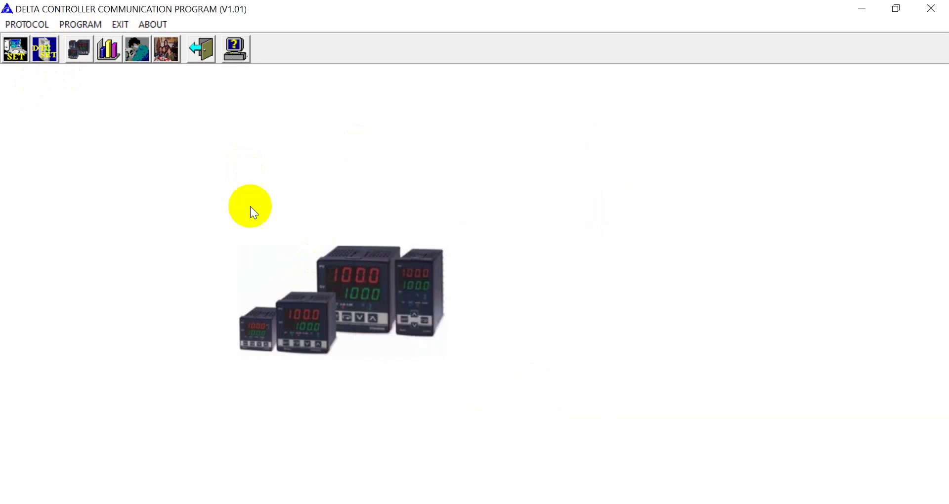
- Open the Monitor, connect to the controller at address 1 and compare its PV, SV and unit with the Camera view
{"action": "left_click", "coordinate": [80, 48]}
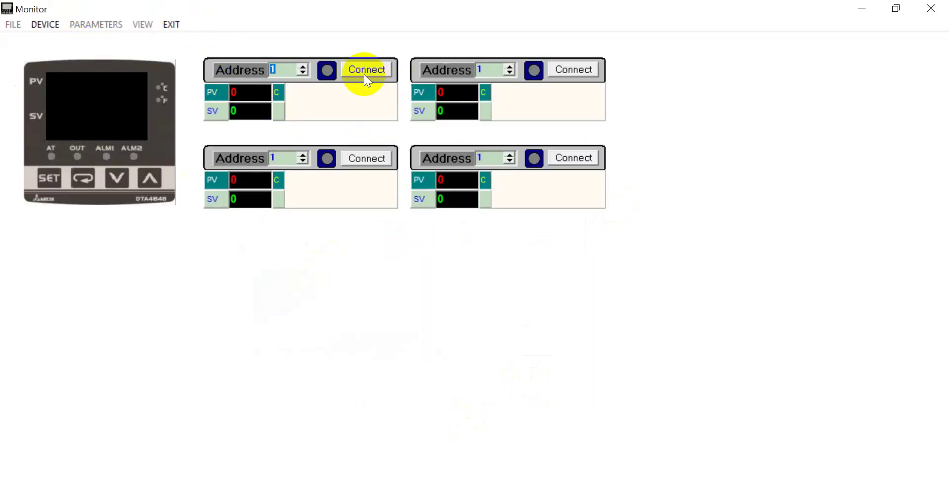
{"action": "left_click", "coordinate": [363, 69]}
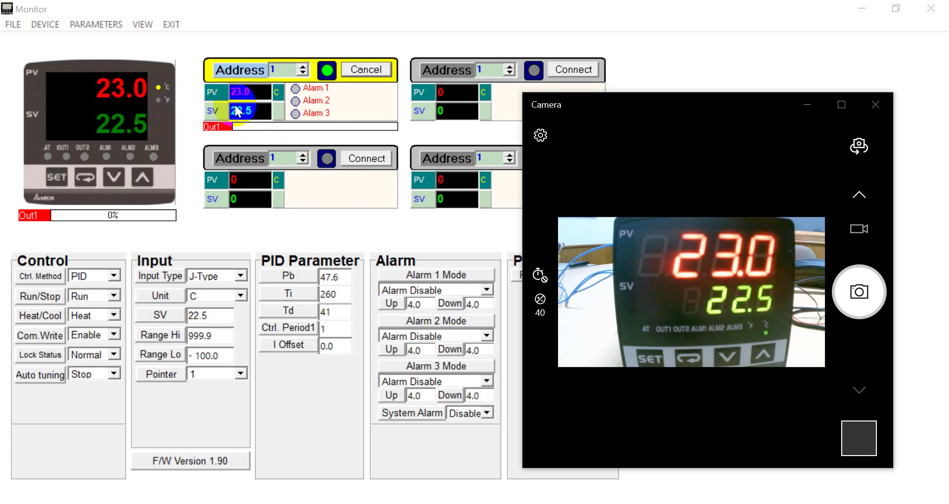
{"action": "left_click", "coordinate": [541, 203]}
{"action": "left_click", "coordinate": [750, 319]}
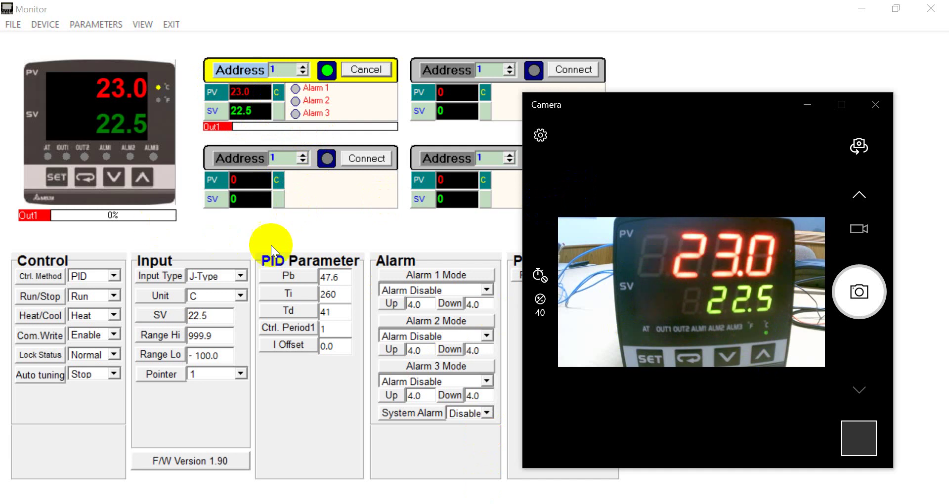
{"action": "left_click", "coordinate": [763, 334]}
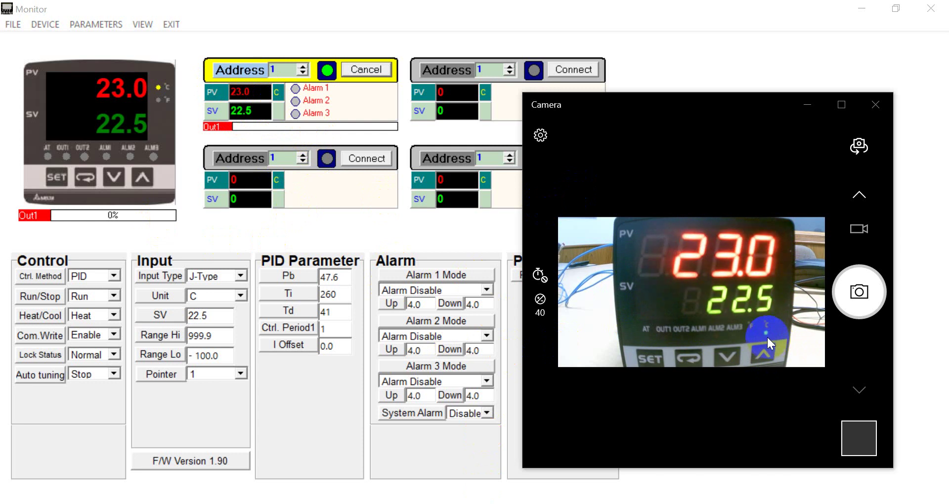
- Change the input unit to F and check the controller's display in the Camera window
{"action": "left_click", "coordinate": [245, 296]}
{"action": "left_click", "coordinate": [213, 309]}
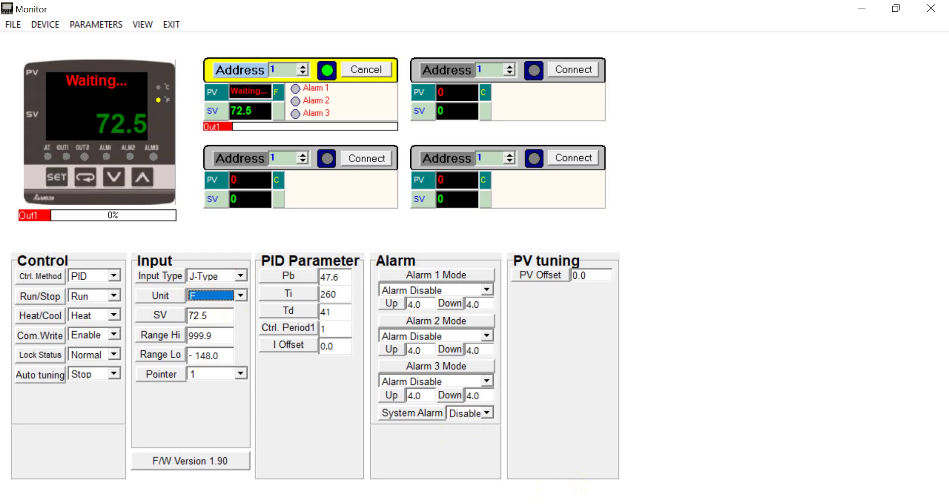
{"action": "key", "text": "alt+Tab"}
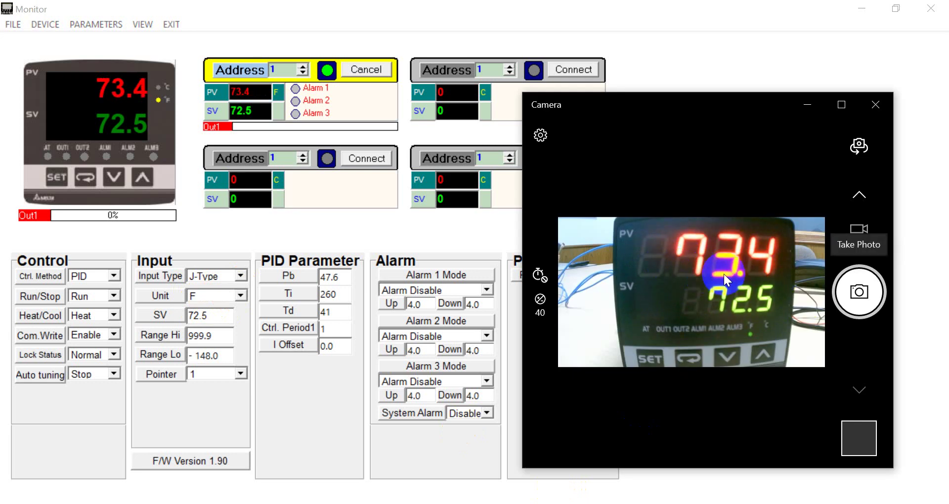
- Set the input unit back to C and check the controller's display in the Camera window
{"action": "left_click", "coordinate": [242, 295]}
{"action": "left_click", "coordinate": [199, 320]}
{"action": "key", "text": "alt+Tab"}
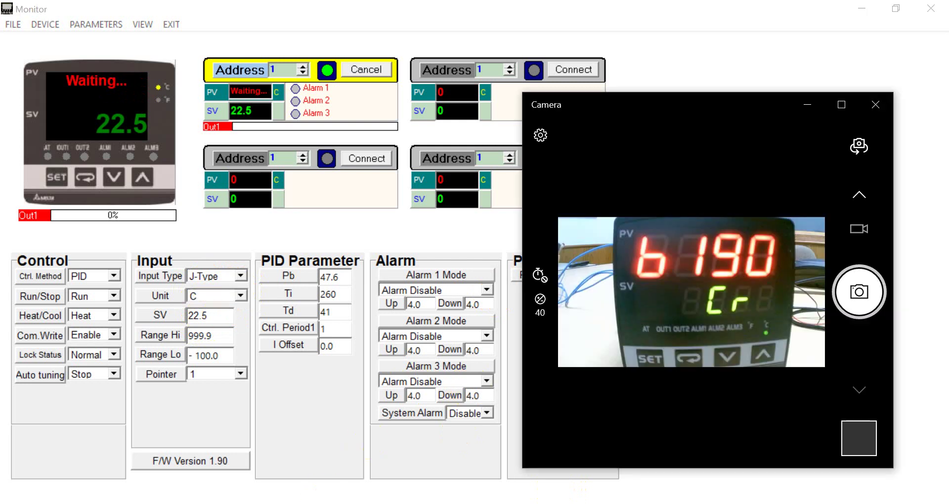
- Set the controller's SV to 30.0
{"action": "double_click", "coordinate": [213, 314]}
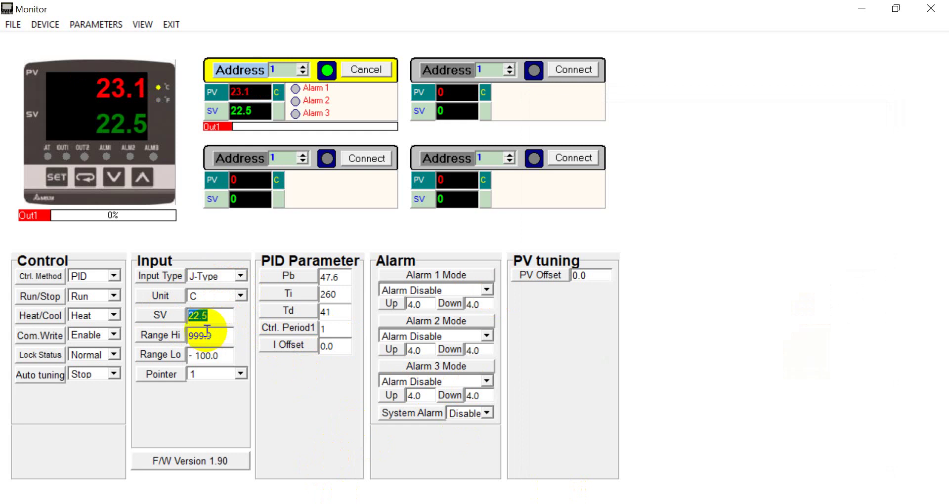
{"action": "key", "text": "BackSpace"}
{"action": "type", "text": "30.0"}
{"action": "key", "text": "Return"}
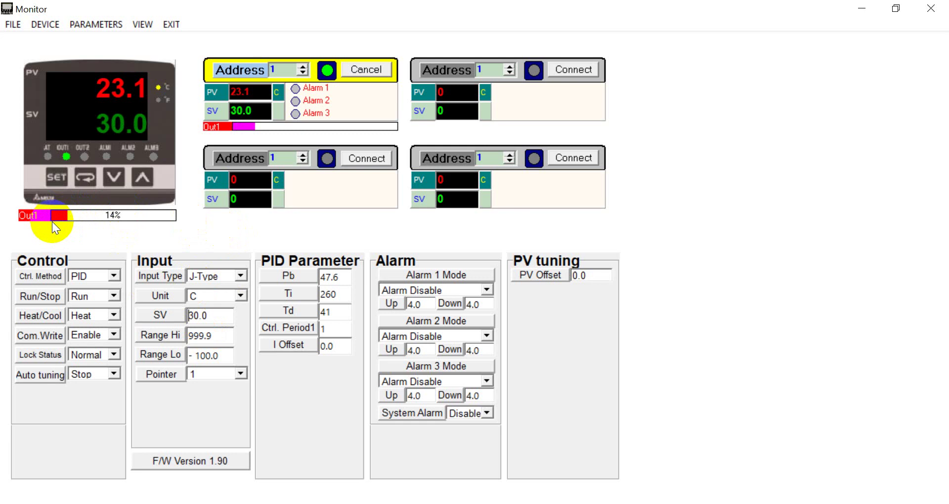
- Raise the SV to 50.0 to test the response of output 1
{"action": "left_click", "coordinate": [193, 316]}
{"action": "left_click_drag", "start_coordinate": [193, 316], "coordinate": [158, 317]}
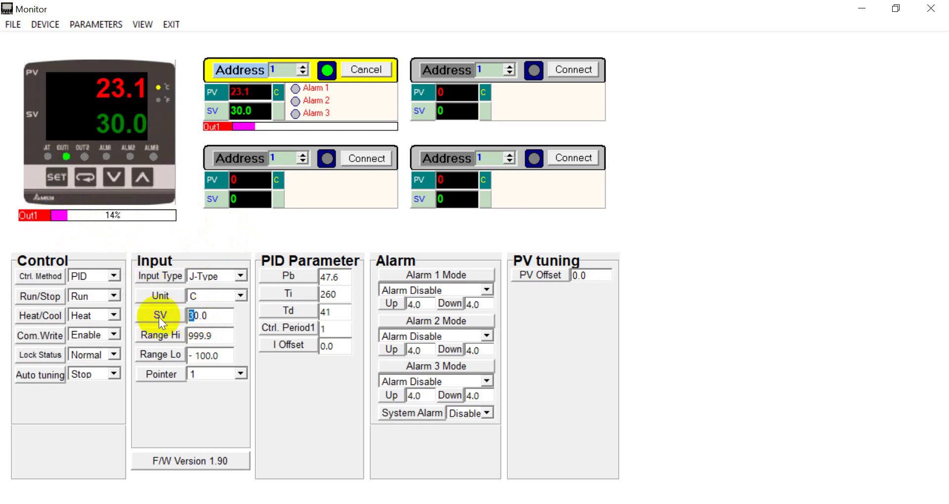
{"action": "type", "text": "5"}
{"action": "key", "text": "Return"}
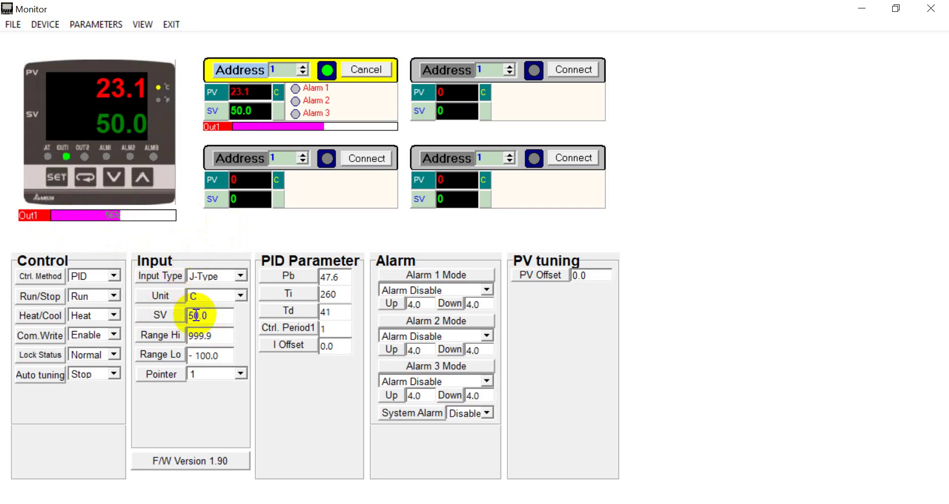
- Raise the SV to 70.0 and check the output 1 level and the OUT1 indicator
{"action": "left_click_drag", "start_coordinate": [194, 315], "coordinate": [171, 316]}
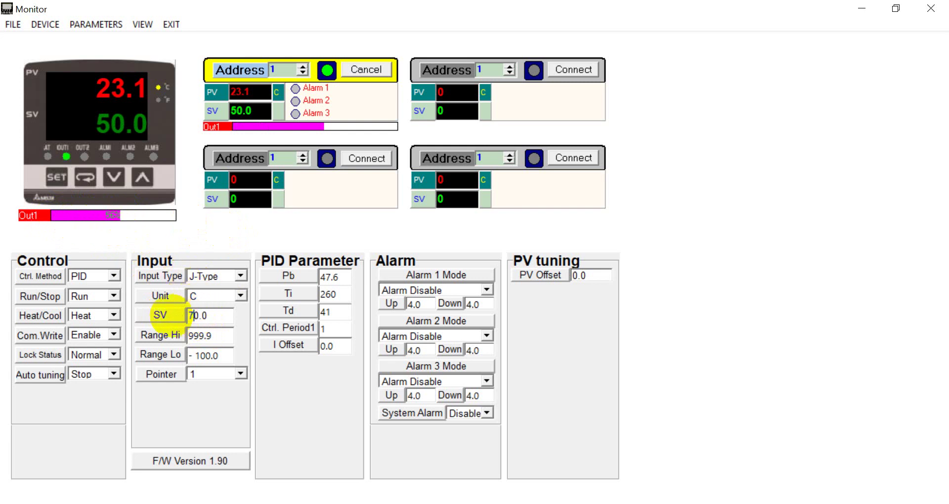
{"action": "type", "text": "7"}
{"action": "key", "text": "Return"}
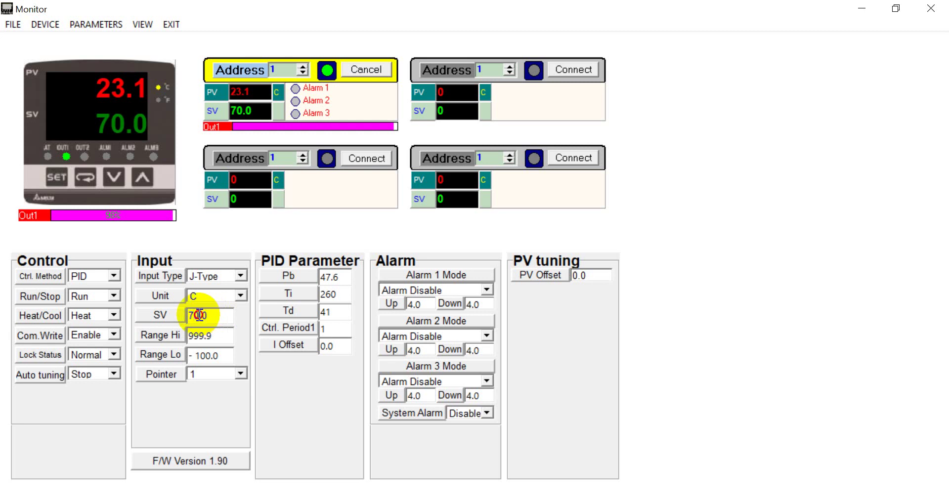
{"action": "left_click", "coordinate": [138, 224]}
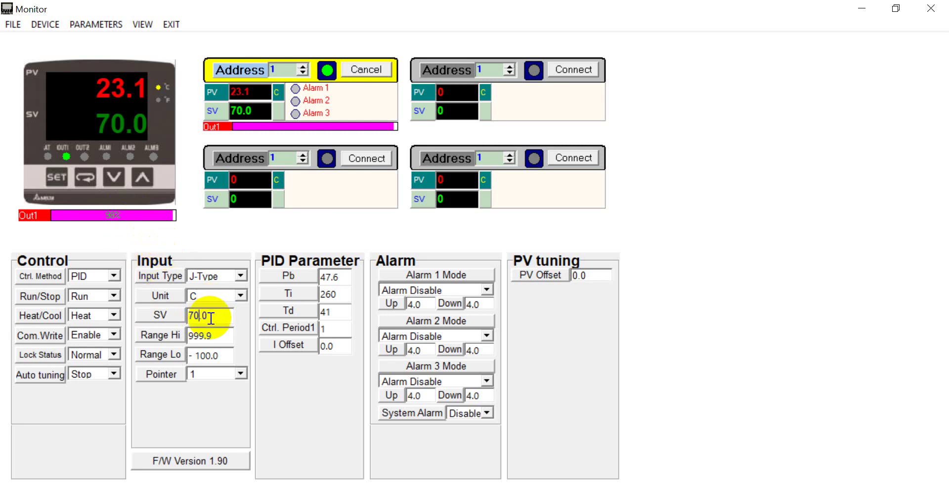
{"action": "left_click", "coordinate": [62, 151]}
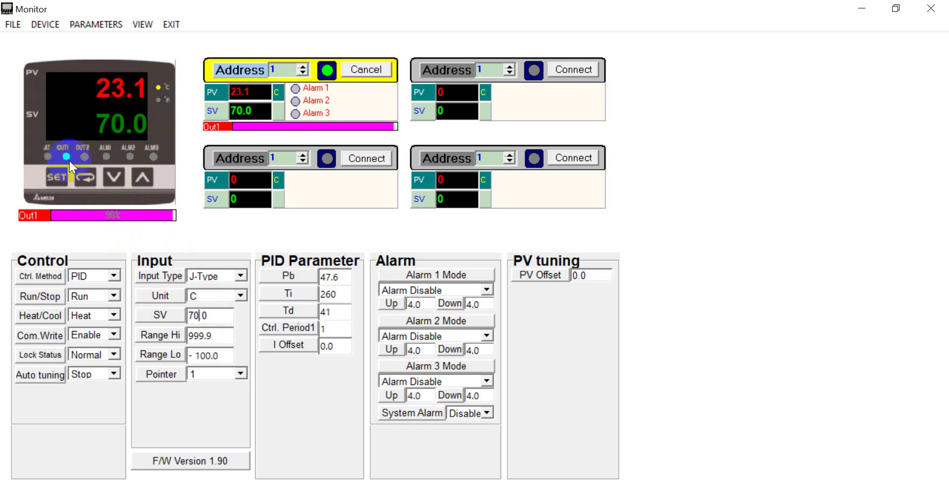
- Lower the SV to 23.0 to test output 1 with the set point below the measured temperature
{"action": "key", "text": "BackSpace"}
{"action": "key", "text": "BackSpace"}
{"action": "key", "text": "BackSpace"}
{"action": "type", "text": "23"}
{"action": "key", "text": "Return"}
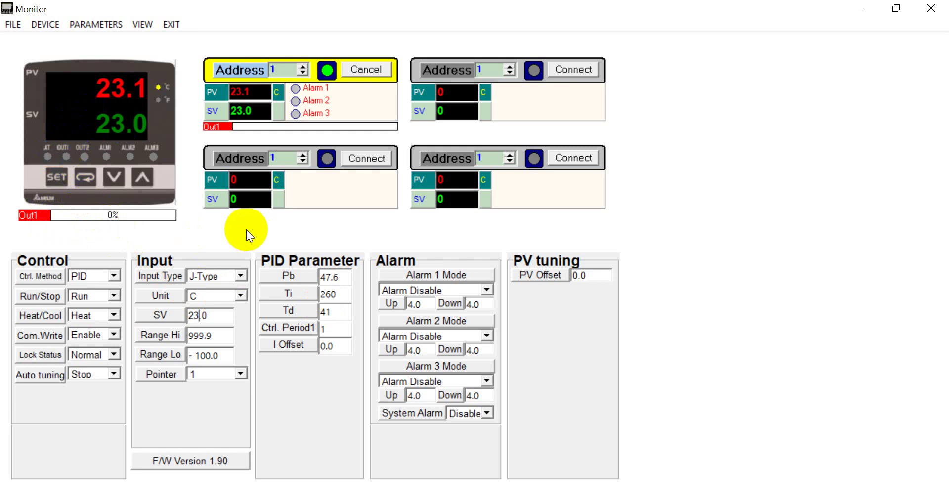
- Set the SV to 25.0, raise it to 30.0 and check the OUT1 indicator
{"action": "key", "text": "BackSpace"}
{"action": "type", "text": "5"}
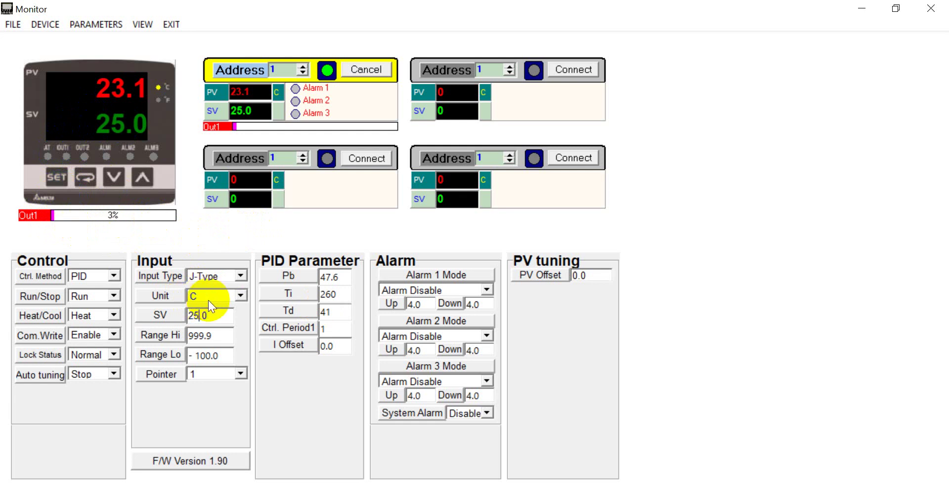
{"action": "type", "text": "30"}
{"action": "key", "text": "Return"}
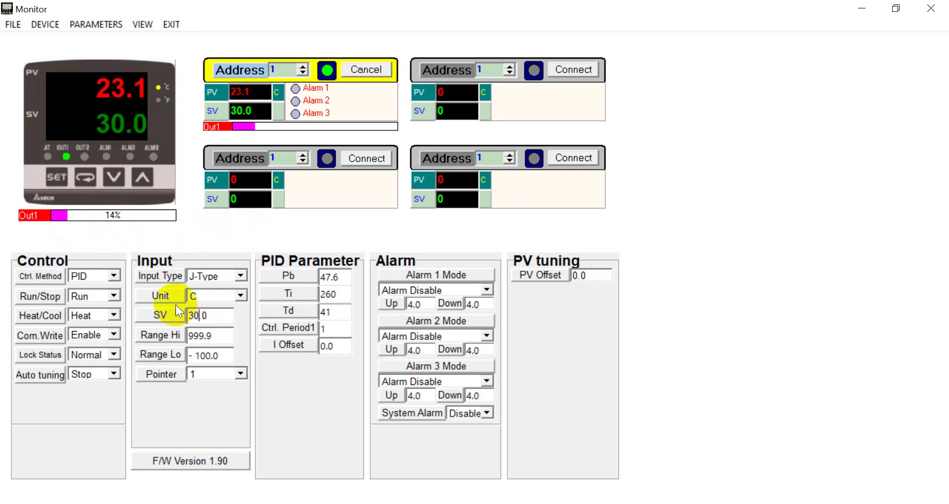
{"action": "left_click", "coordinate": [73, 159]}
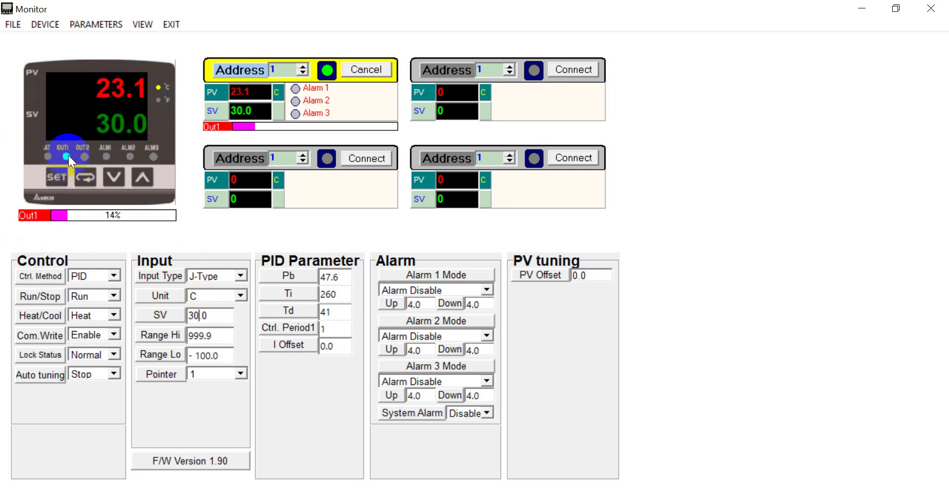
- Review the available options for control method, Run/Stop, Heat/Cool, lock status and auto tuning in the Control settings
{"action": "left_click", "coordinate": [106, 278]}
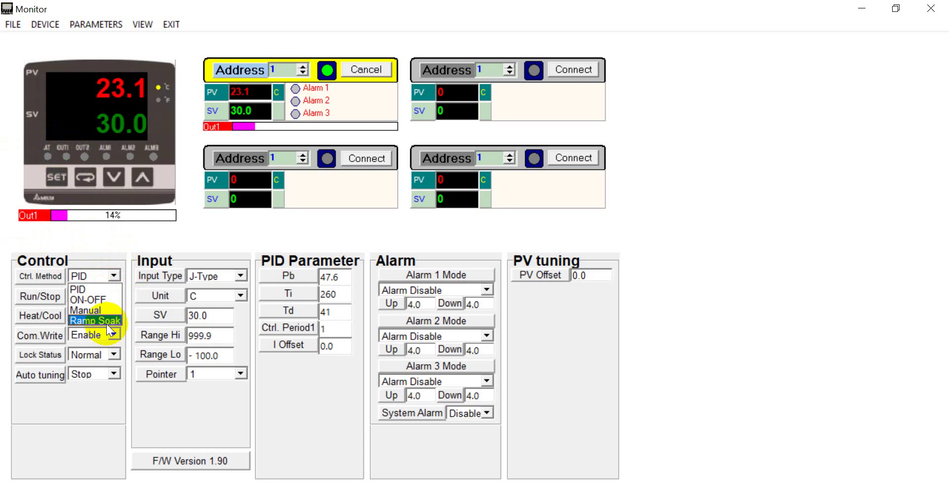
{"action": "left_click", "coordinate": [80, 407]}
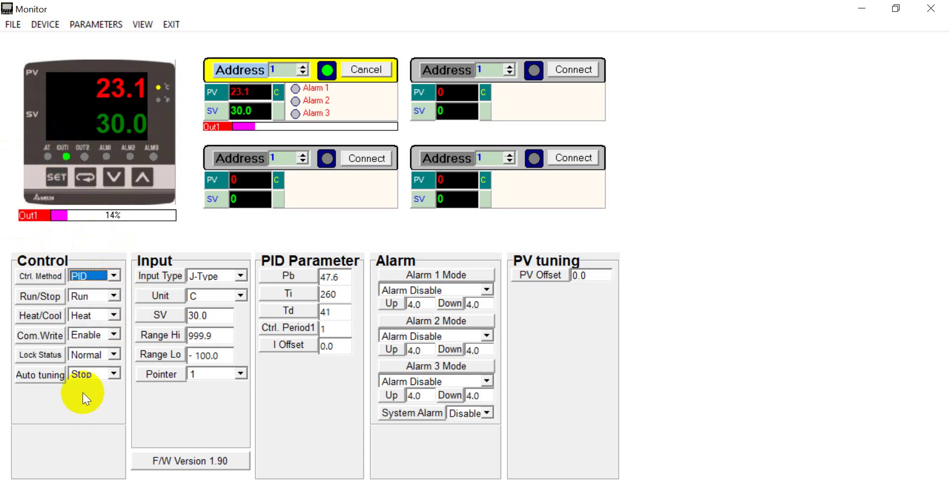
{"action": "left_click", "coordinate": [113, 296]}
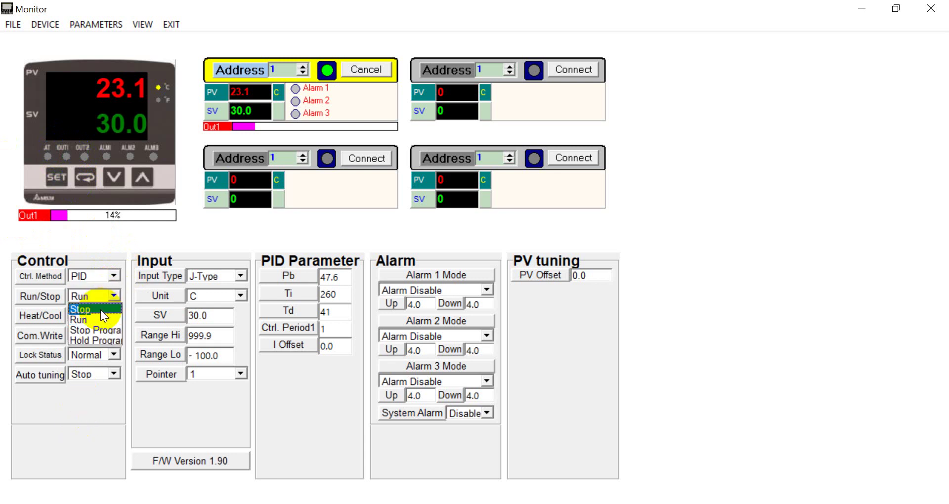
{"action": "left_click", "coordinate": [66, 416]}
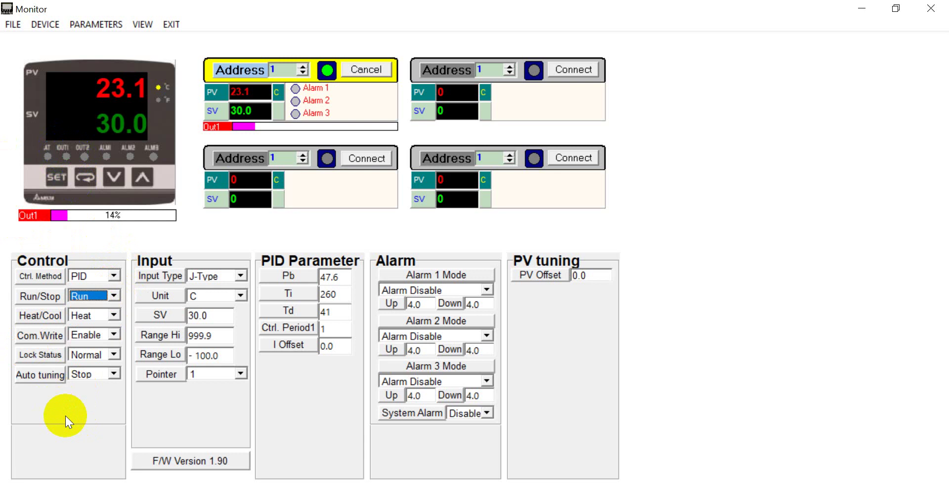
{"action": "left_click", "coordinate": [113, 317]}
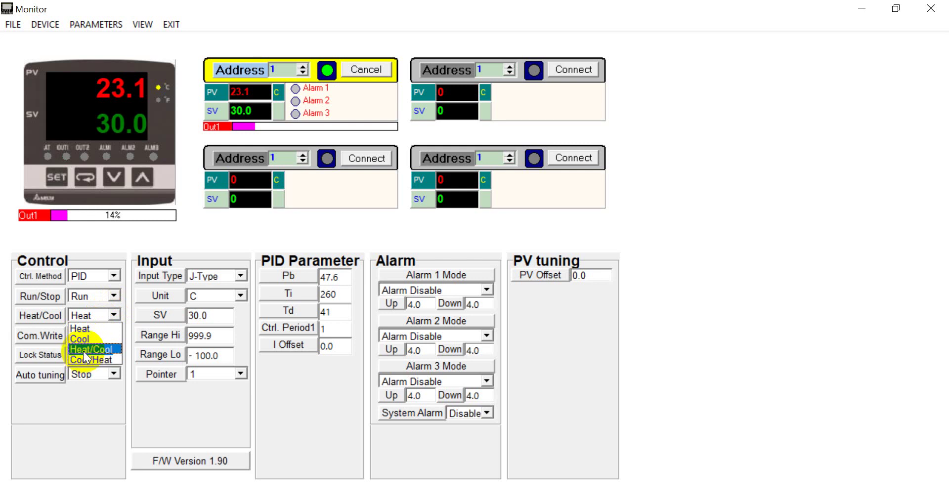
{"action": "left_click", "coordinate": [82, 421]}
{"action": "left_click", "coordinate": [116, 354]}
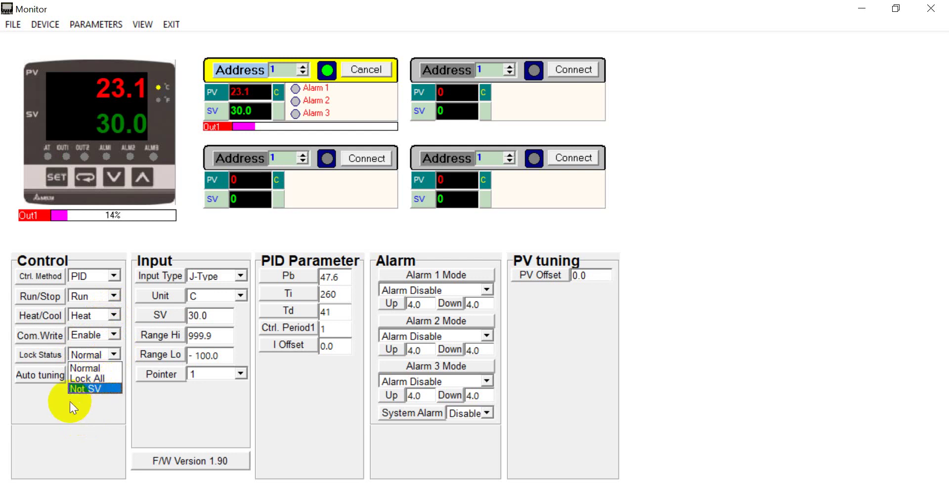
{"action": "left_click", "coordinate": [70, 402]}
{"action": "left_click", "coordinate": [105, 375]}
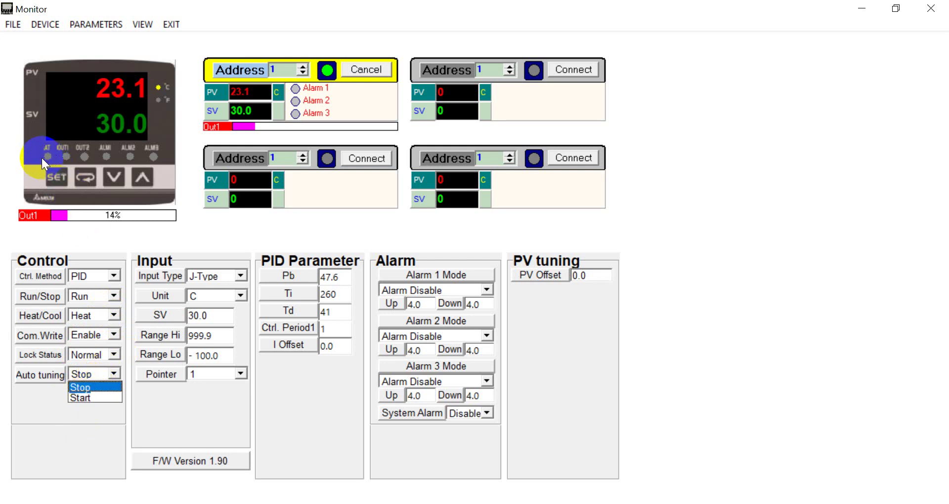
- Review the available sensor choices for the input type and the Pointer options, picking 1 for Pointer
{"action": "left_click", "coordinate": [241, 275]}
{"action": "left_click", "coordinate": [240, 275]}
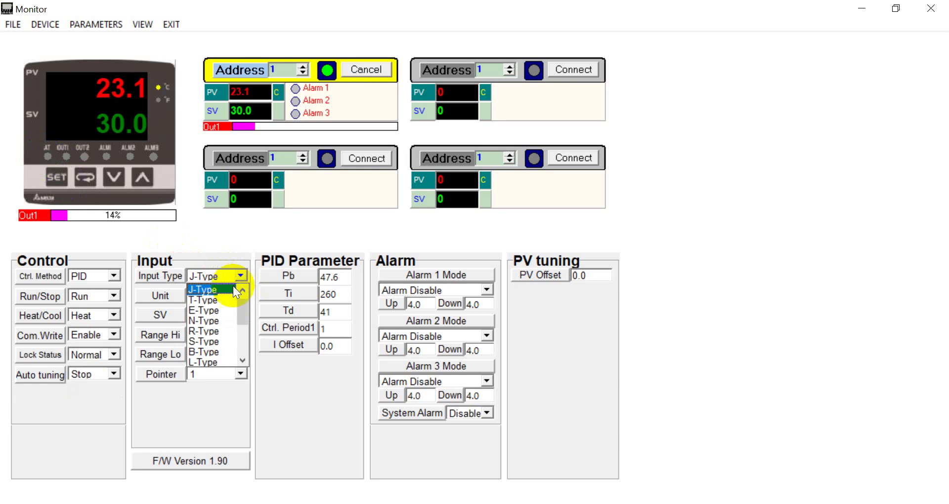
{"action": "left_click_drag", "start_coordinate": [242, 311], "coordinate": [263, 388]}
{"action": "left_click", "coordinate": [263, 388]}
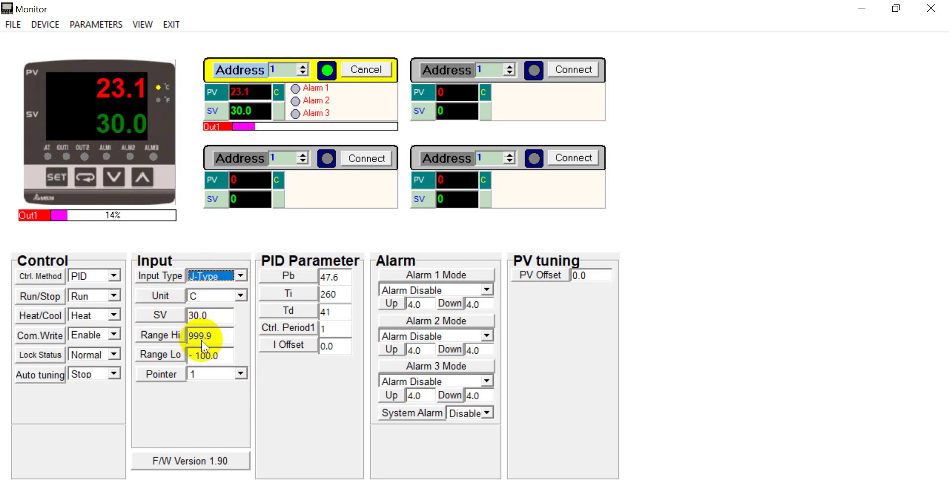
{"action": "left_click", "coordinate": [240, 372]}
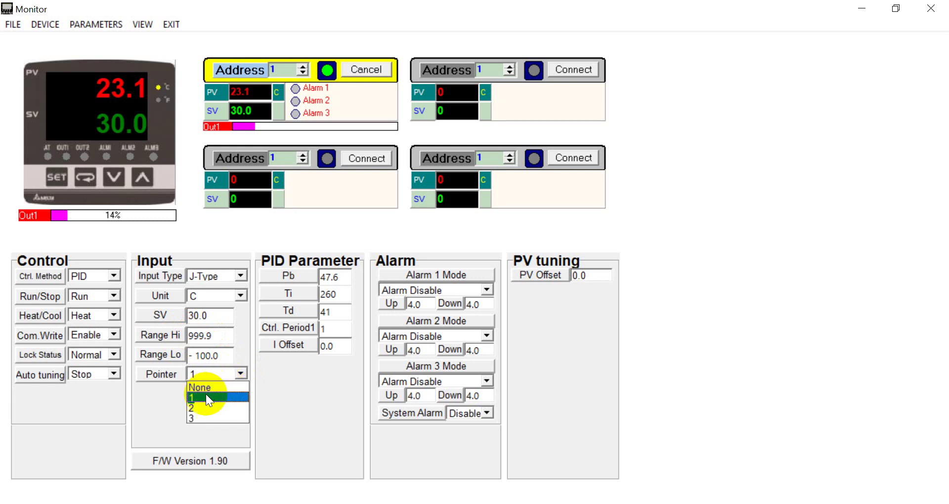
{"action": "left_click", "coordinate": [208, 398]}
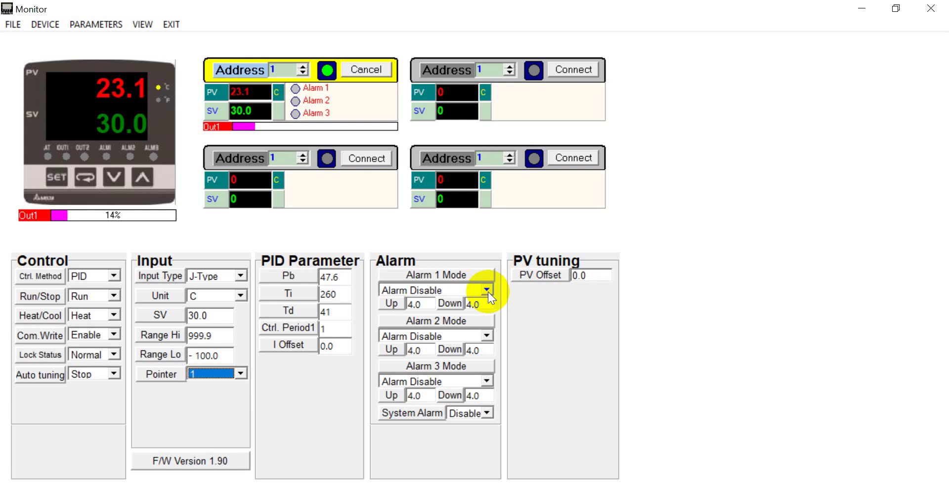
- Enter a PV Offset of 10.0 in the PV tuning settings
{"action": "left_click", "coordinate": [577, 276]}
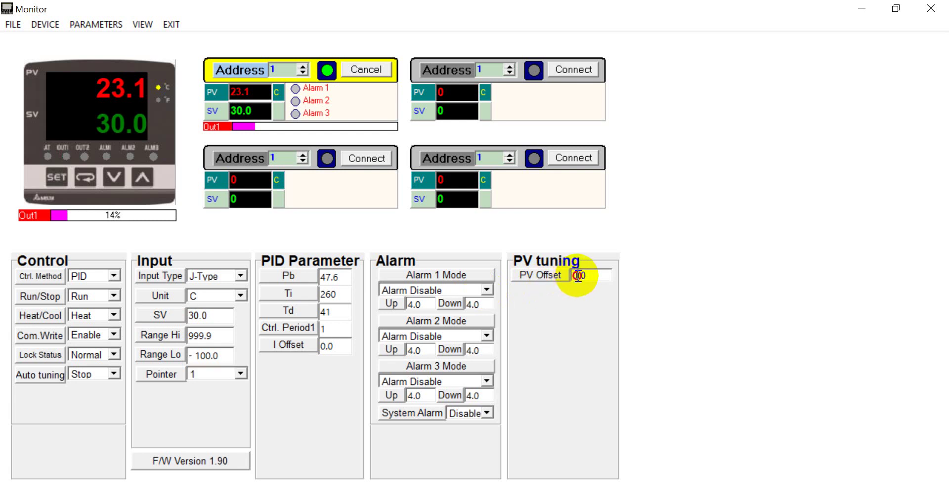
{"action": "left_click_drag", "start_coordinate": [578, 276], "coordinate": [540, 283]}
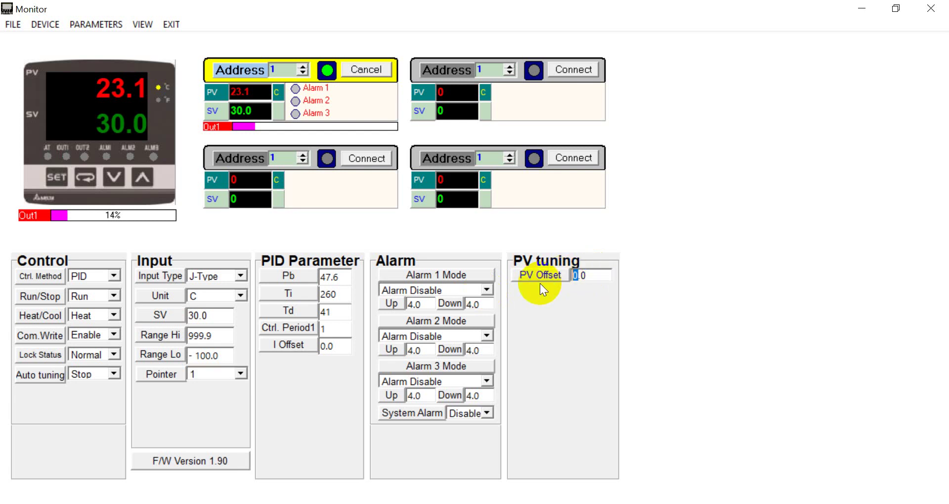
{"action": "type", "text": "10"}
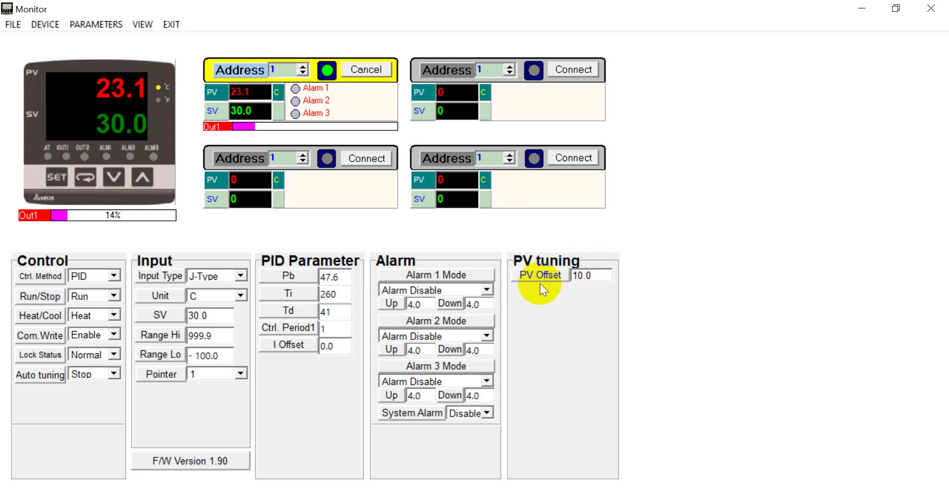